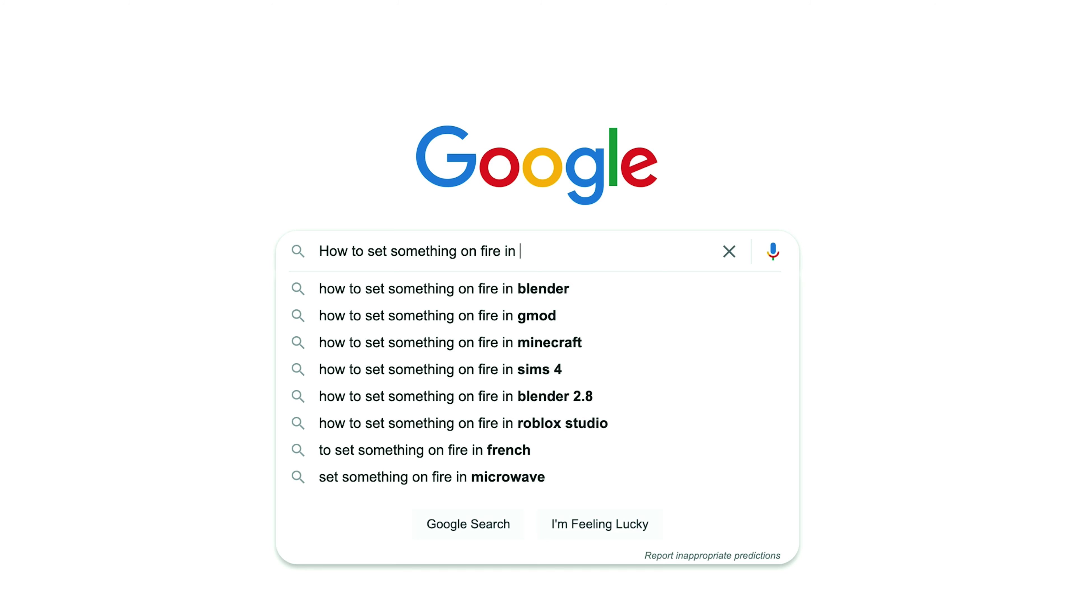
# Step: Type 'after effects' into the Google search box to begin the fire query
pyautogui.write('after effec')
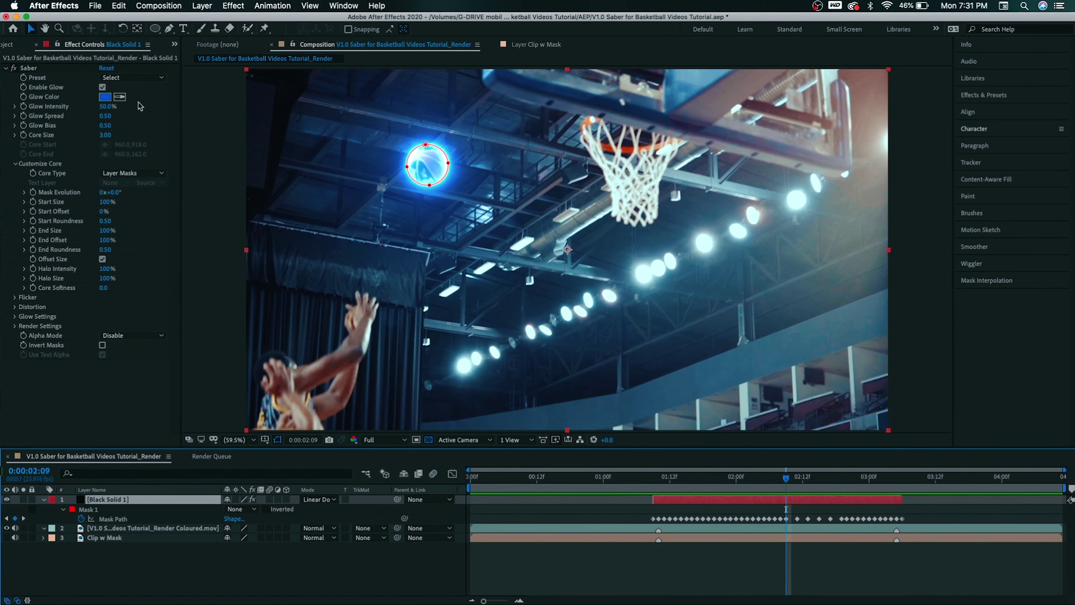
# Step: Apply the Energy preset to the ball's Saber glow and make the glow colour bright blue
pyautogui.click(137, 81)
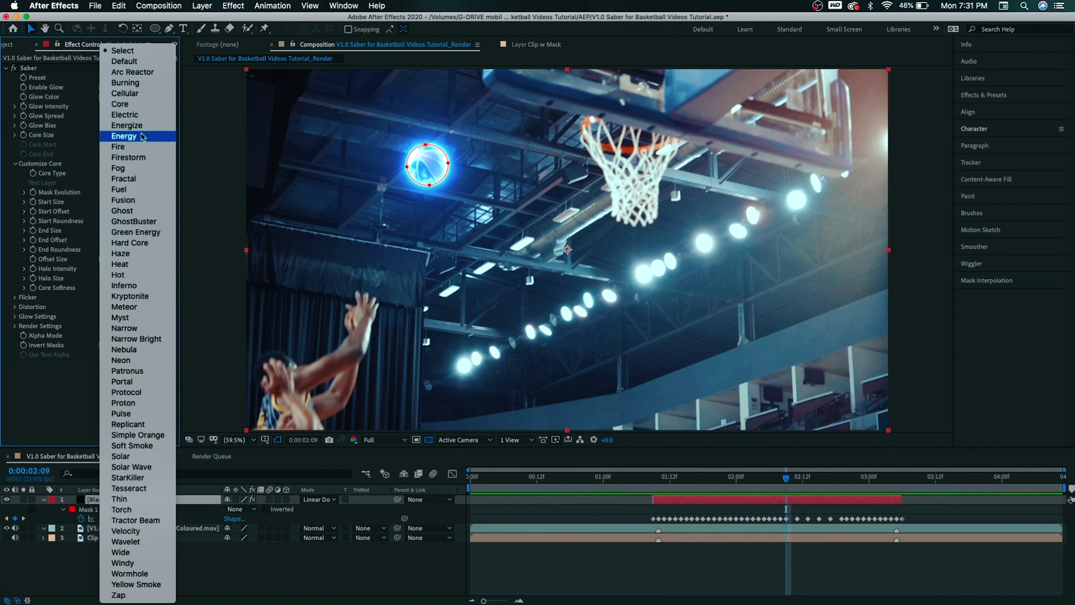
pyautogui.click(159, 137)
pyautogui.press('/')
pyautogui.moveTo(424, 208); pyautogui.dragTo(652, 340)
pyautogui.click(104, 97)
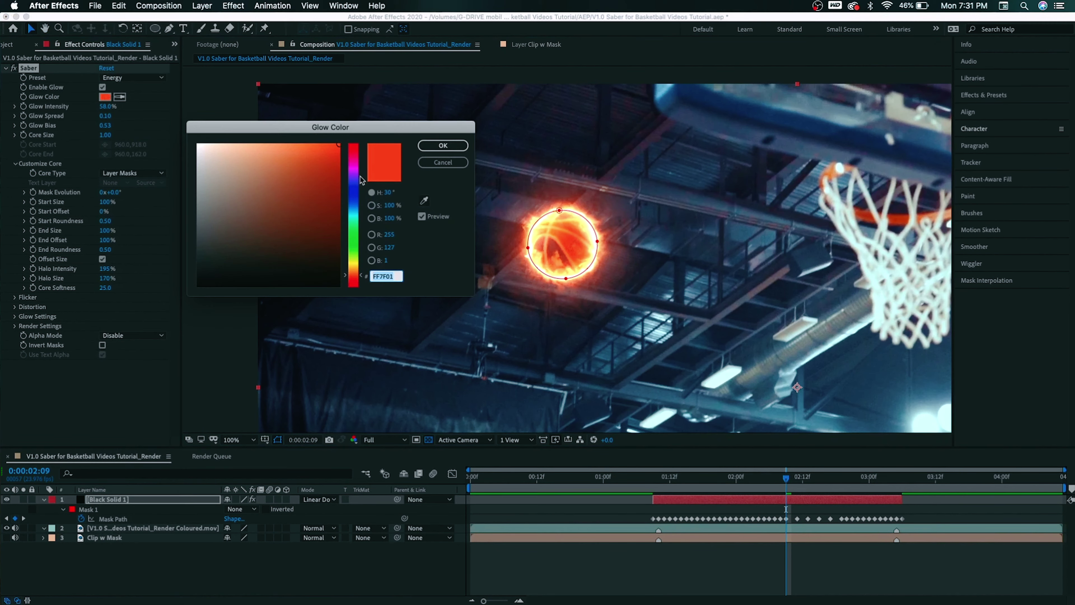
pyautogui.click(357, 223)
pyautogui.moveTo(358, 223); pyautogui.dragTo(363, 148)
pyautogui.click(442, 145)
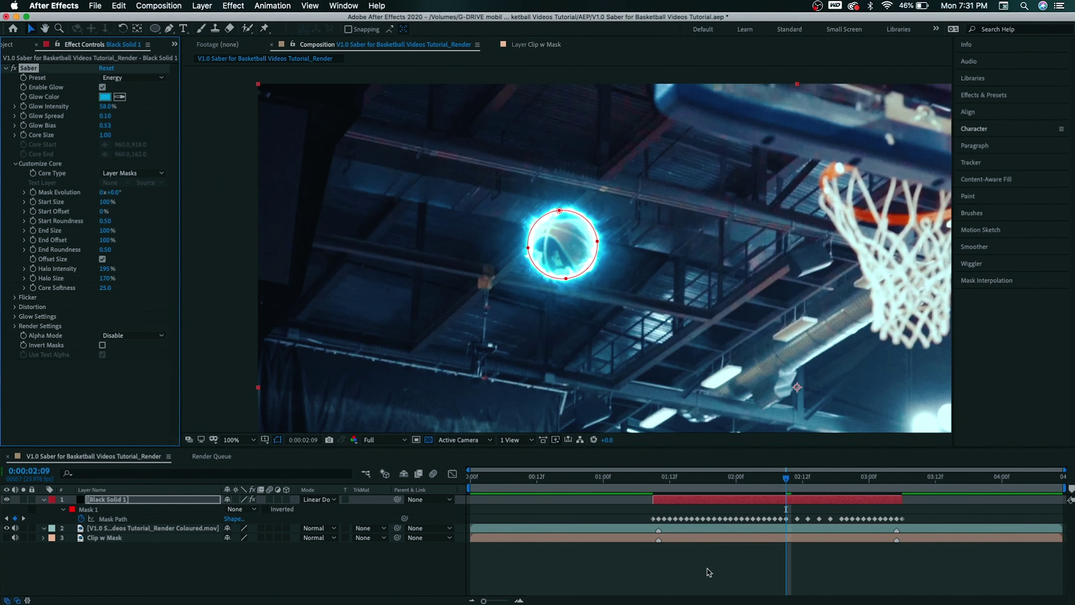
pyautogui.press(',')
pyautogui.press(',')
# Step: Raise Glow Spread to about 1.31 and Glow Bias to about 1.6, and shrink Core Size to a thin rim
pyautogui.click(659, 400)
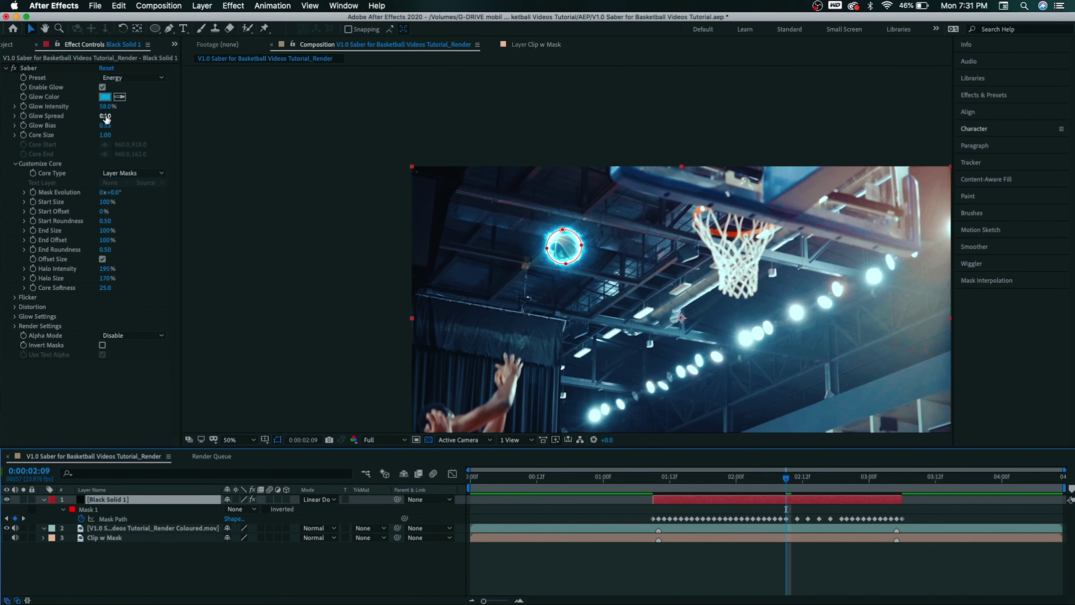
pyautogui.moveTo(106, 118); pyautogui.dragTo(169, 114)
pyautogui.scroll(2, 579, 259)
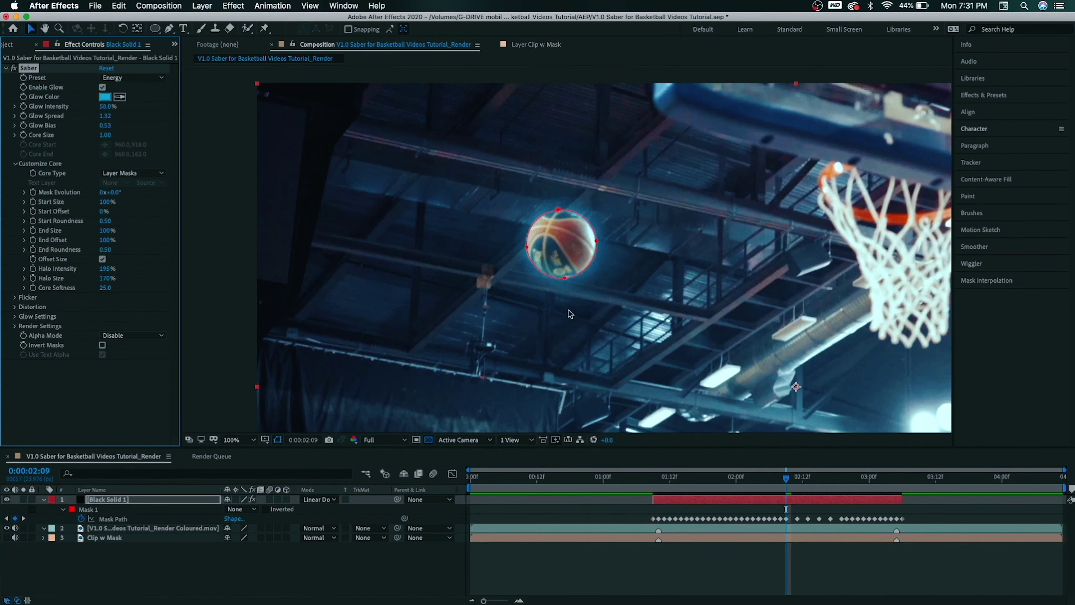
pyautogui.moveTo(105, 125); pyautogui.dragTo(234, 133)
pyautogui.press(',')
pyautogui.press('.')
pyautogui.scroll(5, 292, 285)
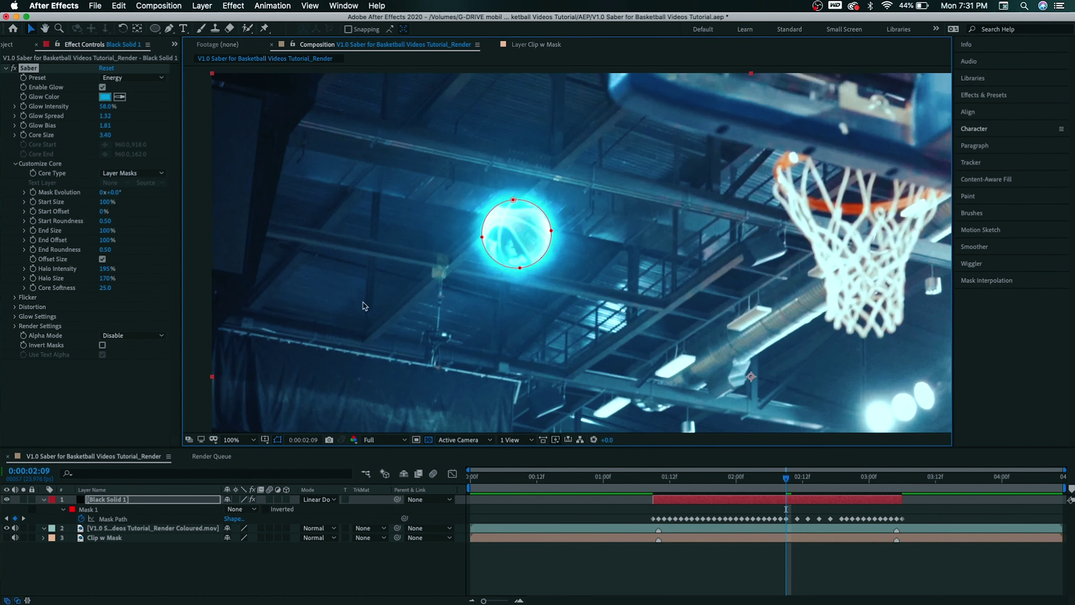
pyautogui.moveTo(106, 135); pyautogui.dragTo(96, 135)
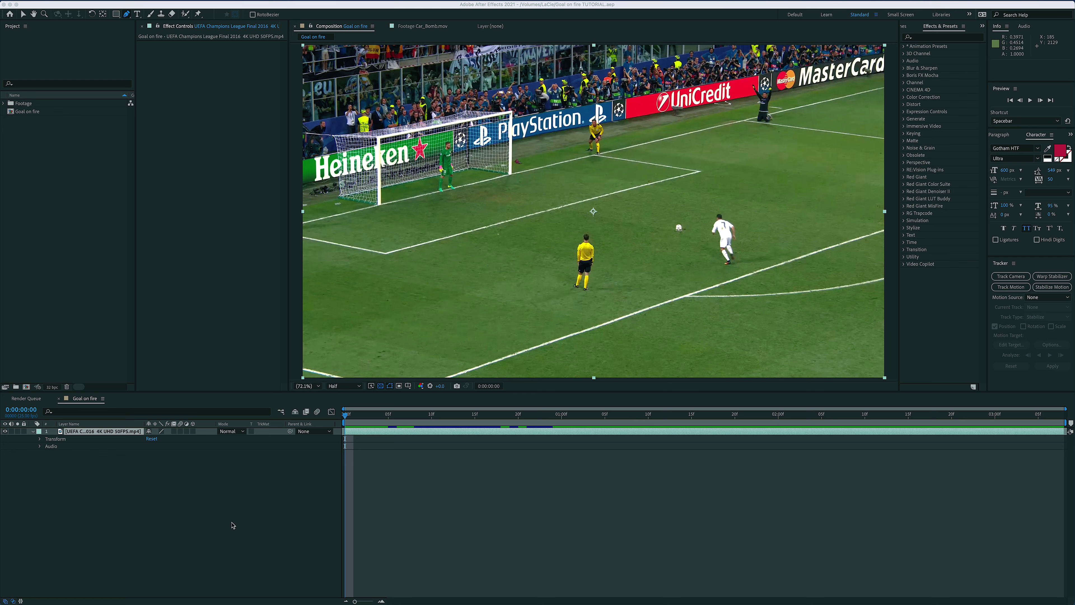
# Step: Play a preview of the penalty footage, then stop it
pyautogui.click(232, 526)
pyautogui.press('space')
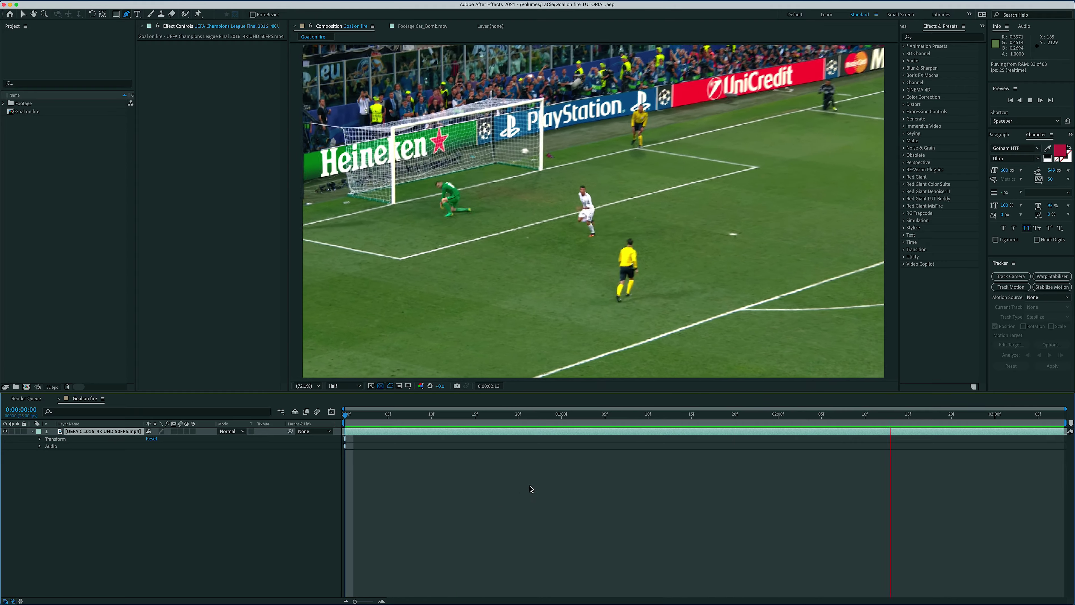
pyautogui.press('space')
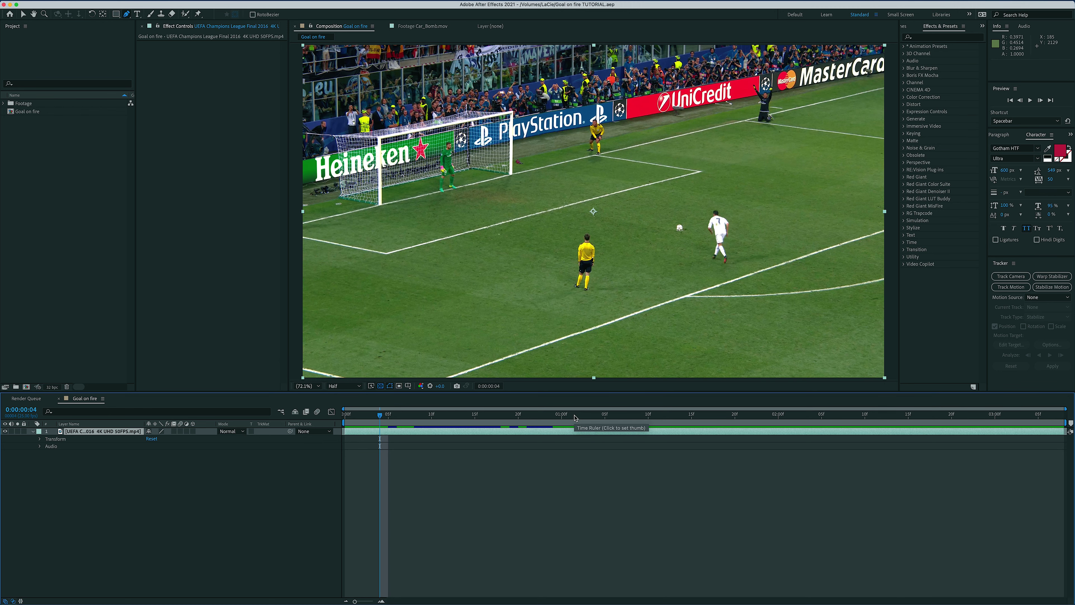
# Step: Move the playhead to 0:00:01:00 and bring up the layer marker options
pyautogui.moveTo(534, 418); pyautogui.dragTo(566, 419)
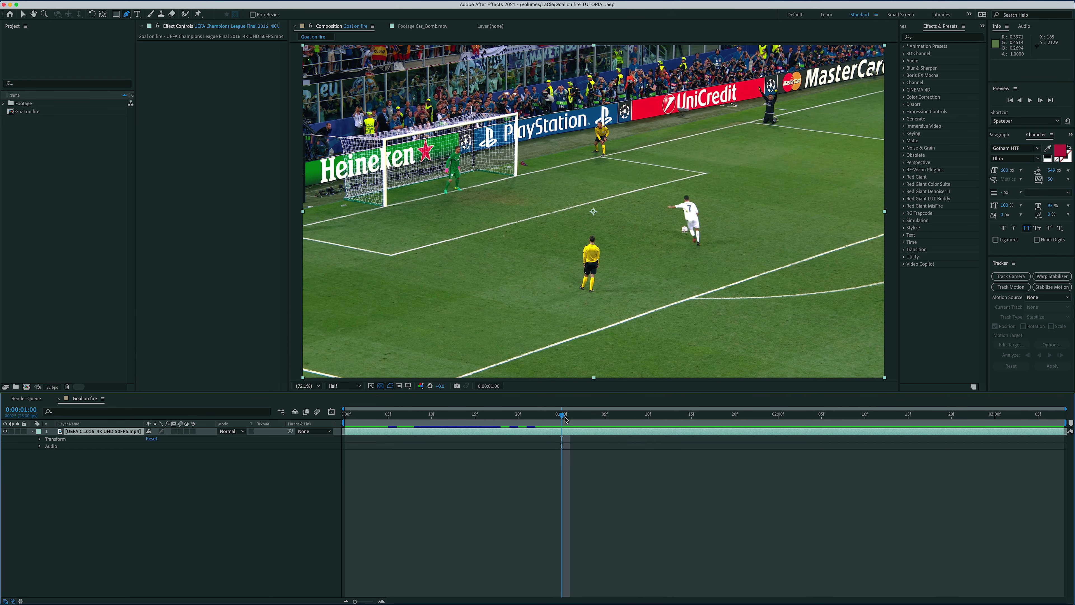
pyautogui.click(152, 2)
pyautogui.moveTo(169, 94)
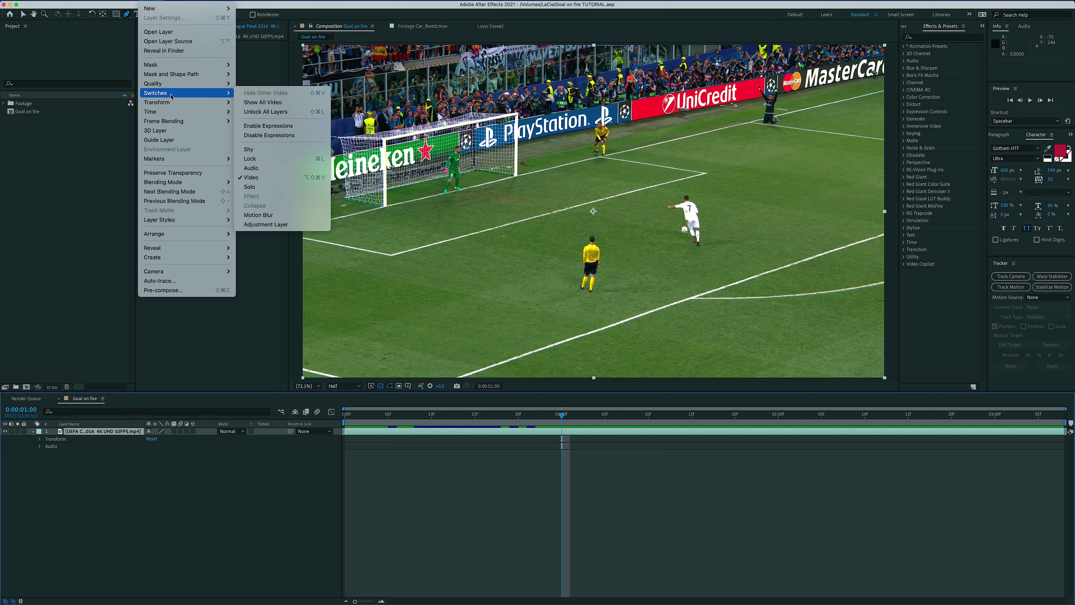
# Step: Add a layer marker at 0:00:01:00 and trace a Pen mask around the goal
pyautogui.moveTo(201, 163)
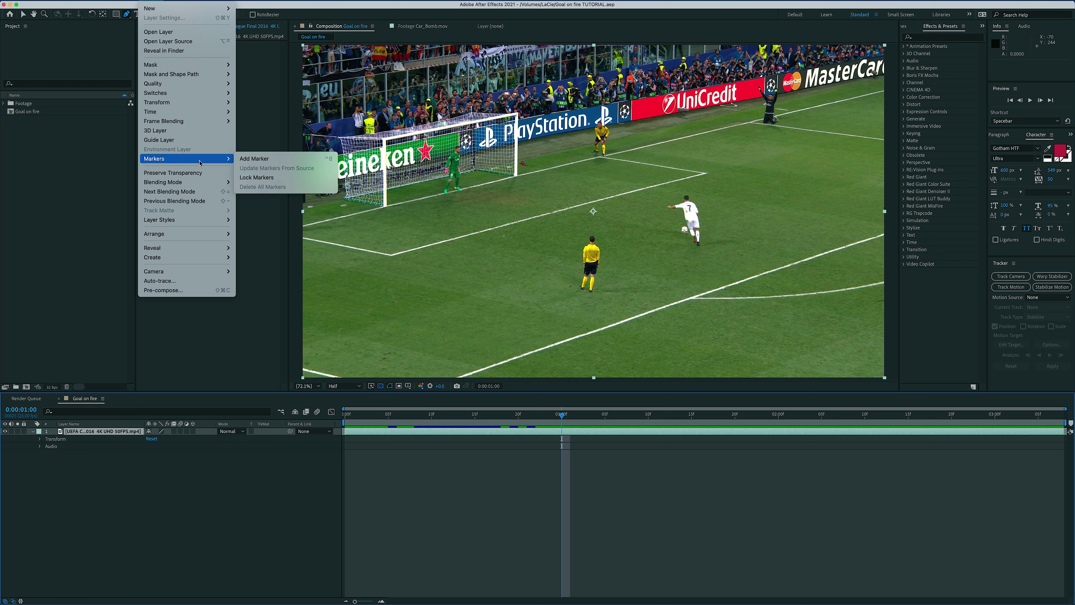
pyautogui.click(254, 159)
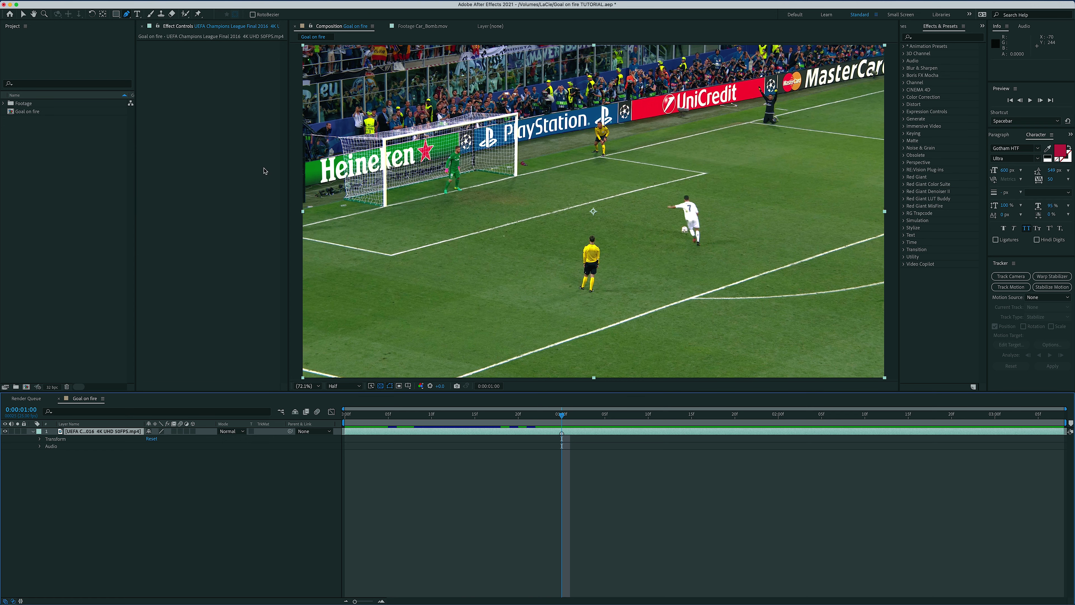
pyautogui.click(337, 138)
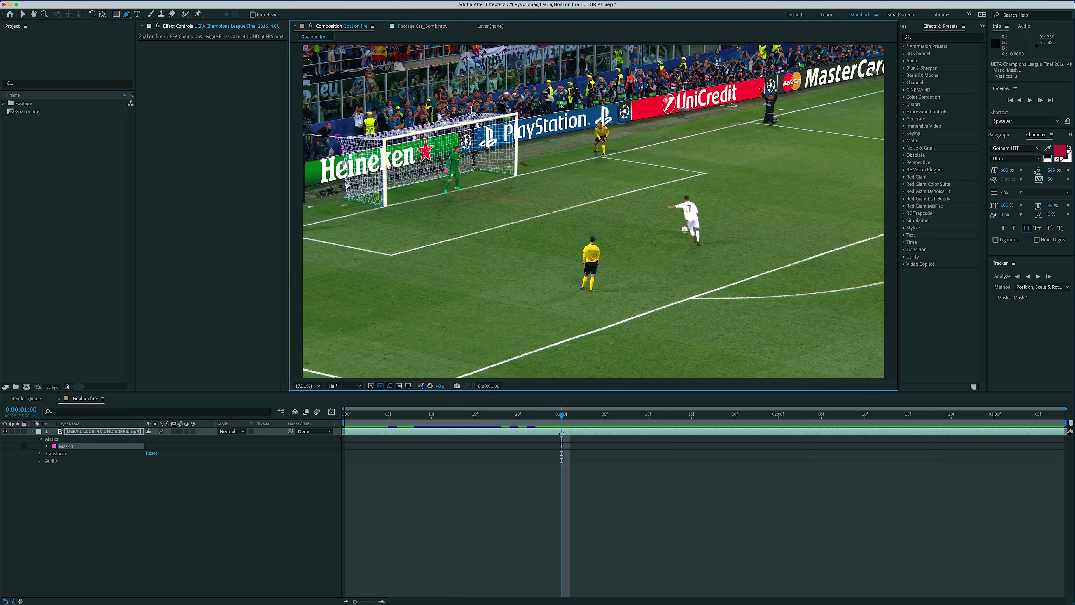
pyautogui.click(344, 199)
pyautogui.click(415, 126)
pyautogui.click(374, 136)
pyautogui.click(338, 137)
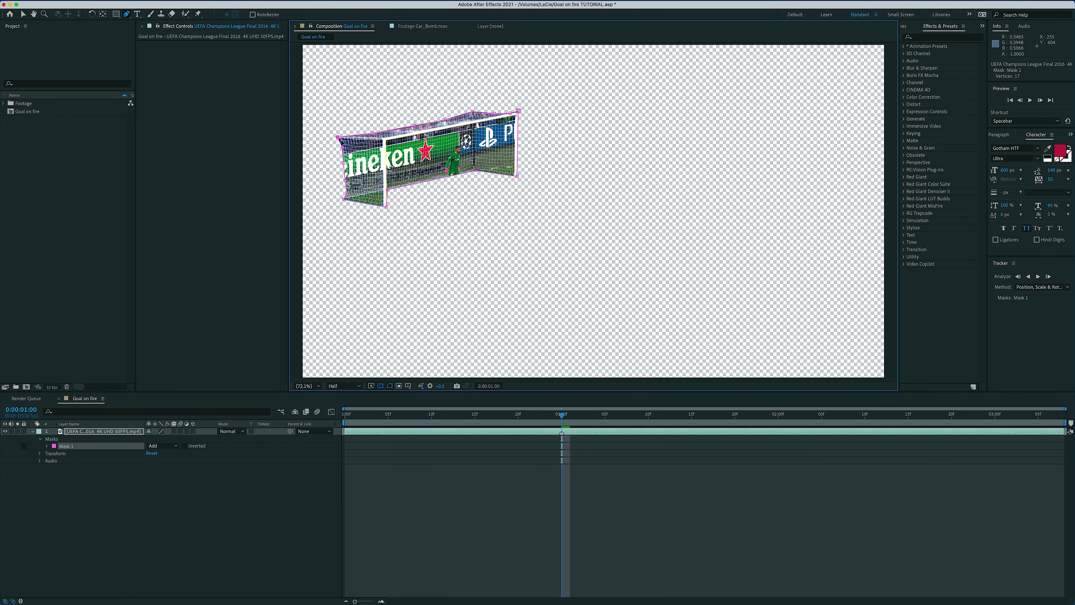
# Step: Set Mask 1's mode to None and adjust a mask point on the goal
pyautogui.click(176, 446)
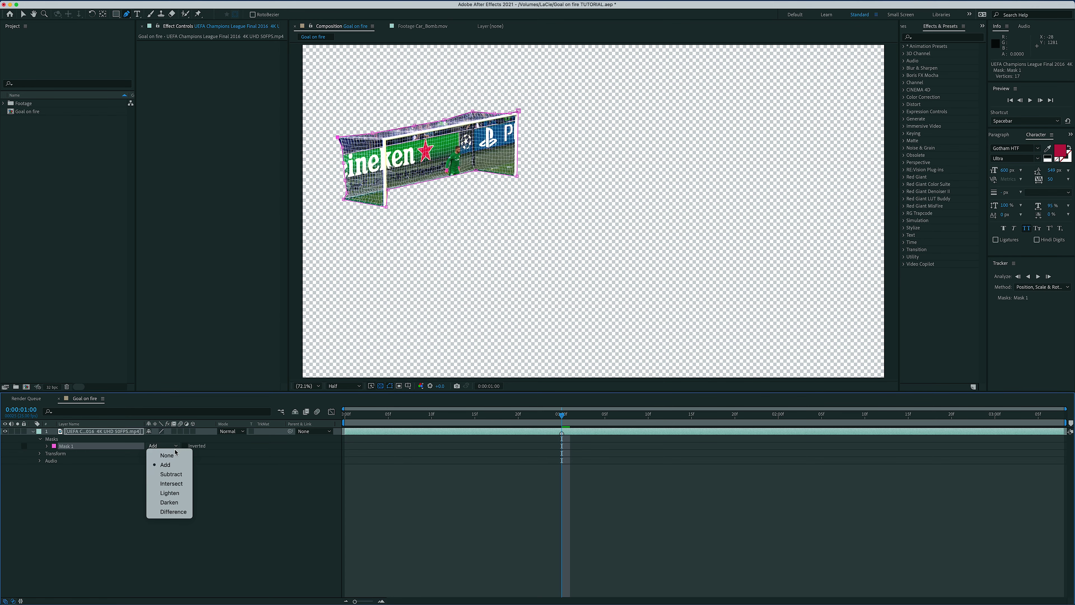
pyautogui.click(176, 456)
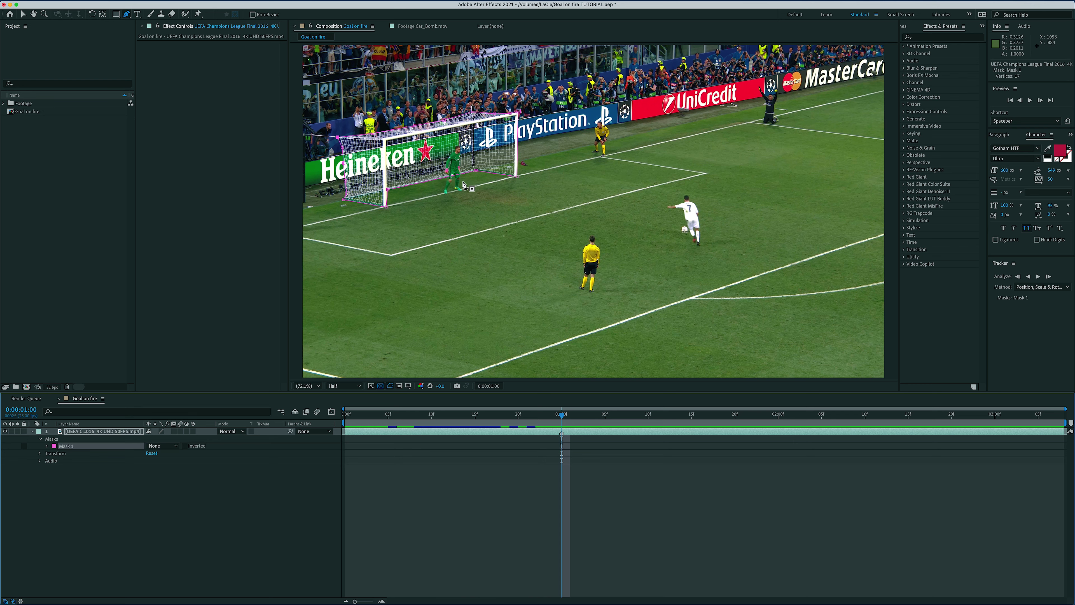
pyautogui.click(478, 173)
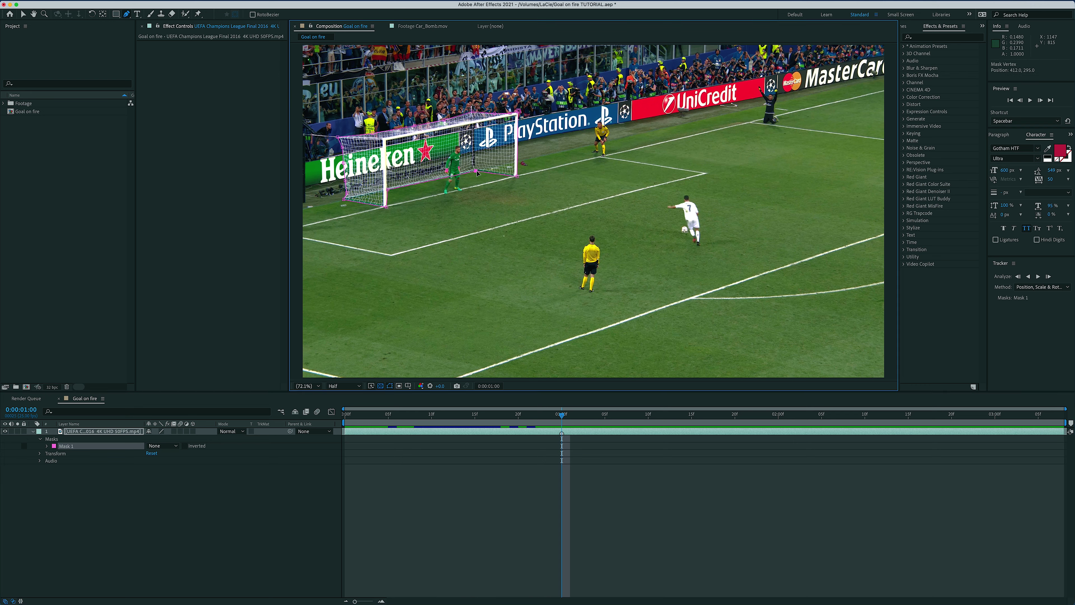
pyautogui.click(386, 209)
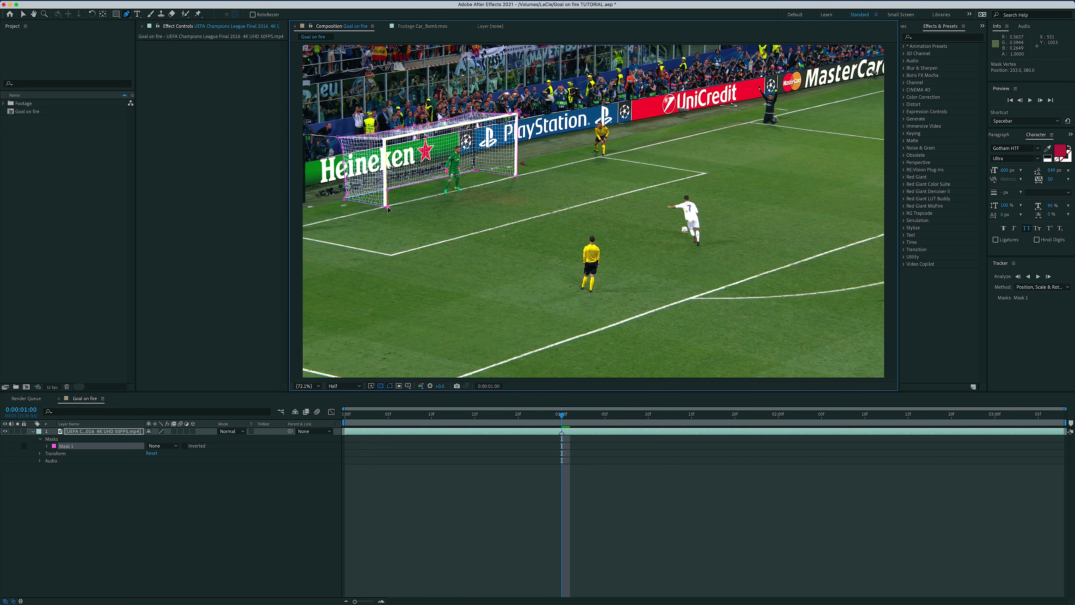
pyautogui.click(578, 419)
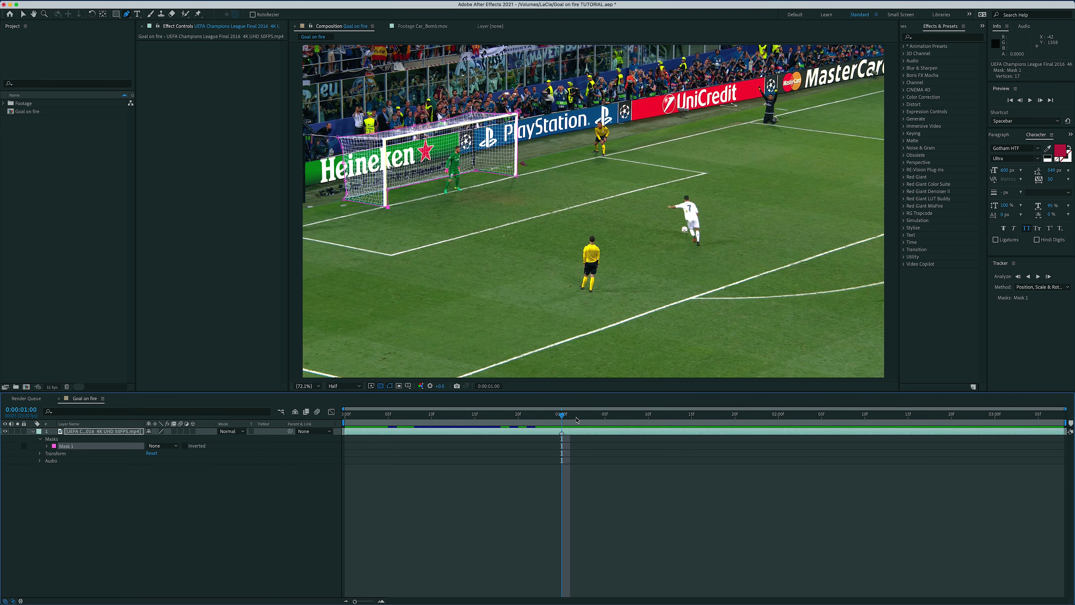
# Step: Track Mask 1 forward with the goal, then scrub the clip to check it follows
pyautogui.moveTo(583, 418); pyautogui.dragTo(562, 441)
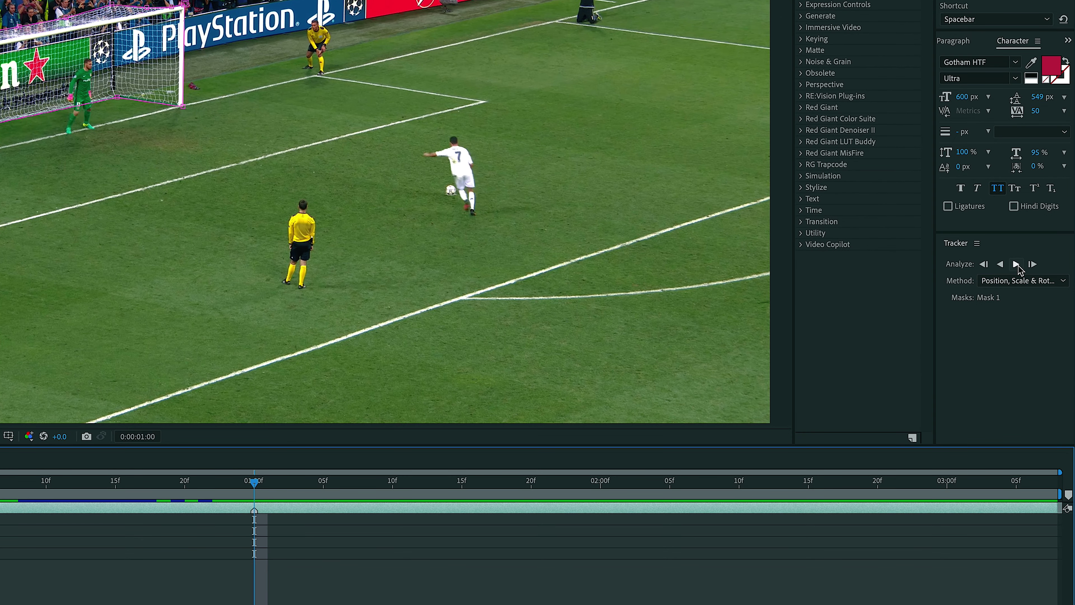
pyautogui.click(1016, 264)
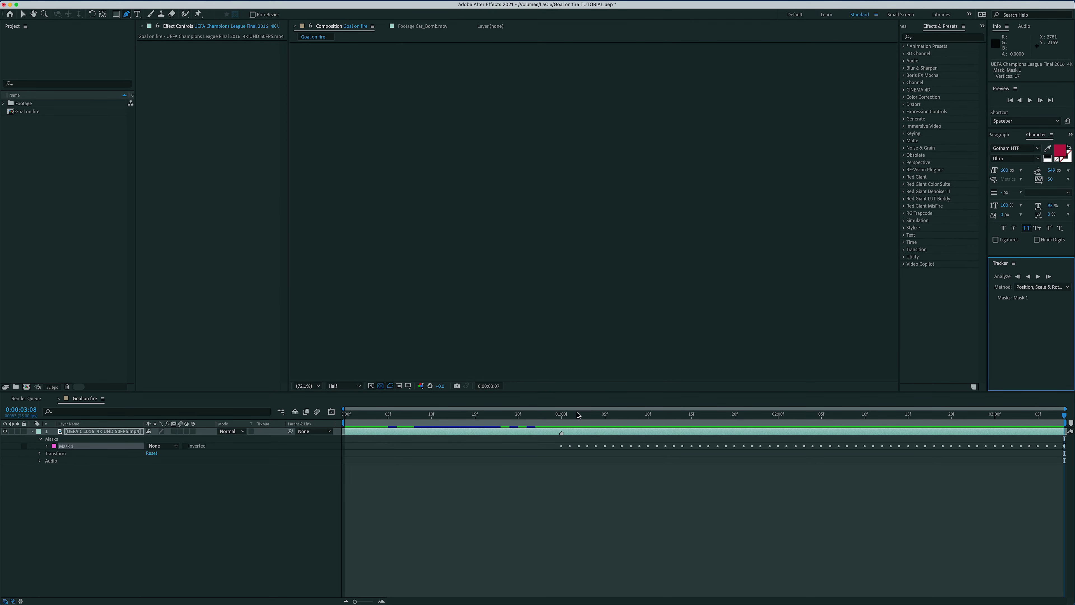
pyautogui.moveTo(578, 415); pyautogui.dragTo(638, 419)
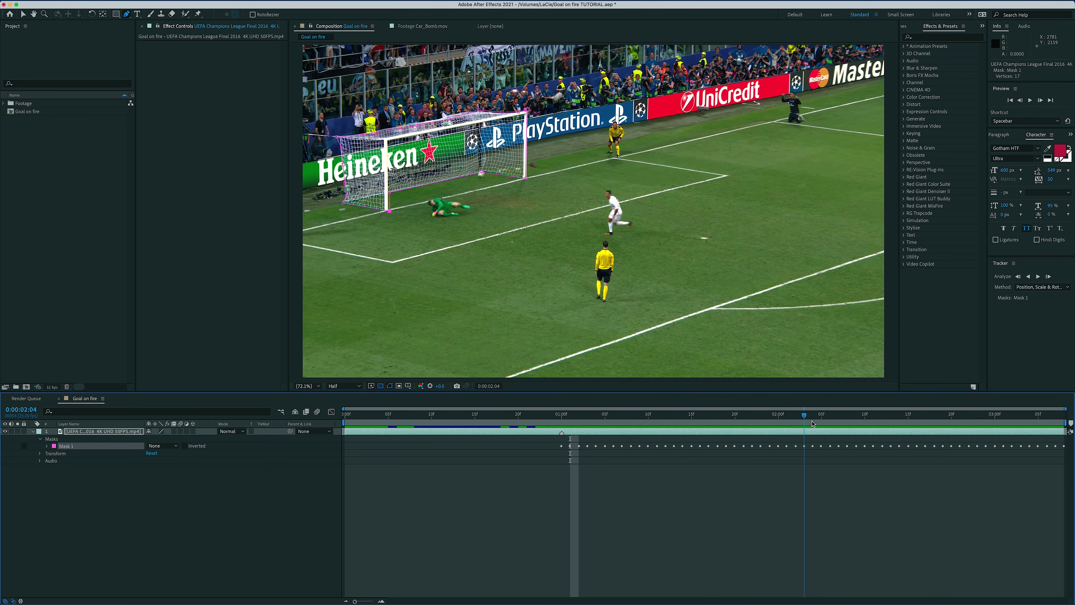
pyautogui.moveTo(843, 422)
pyautogui.mouseDown()
pyautogui.moveTo(890, 425)
pyautogui.moveTo(843, 422)
pyautogui.mouseUp()
pyautogui.moveTo(731, 423); pyautogui.dragTo(787, 424)
pyautogui.press('pagedown')
pyautogui.press('pagedown')
pyautogui.press('pagedown')
pyautogui.press('pagedown')
pyautogui.press('pagedown')
pyautogui.press('pagedown')
pyautogui.press('pagedown')
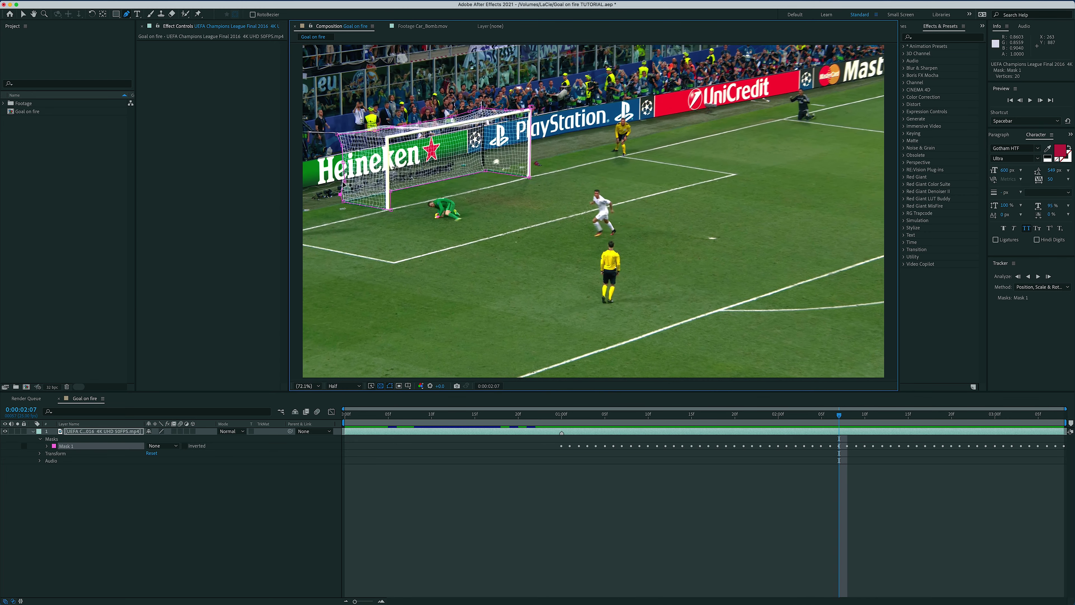
pyautogui.press('pagedown')
pyautogui.press('pagedown')
pyautogui.press('pagedown')
pyautogui.press('pagedown')
pyautogui.press('pagedown')
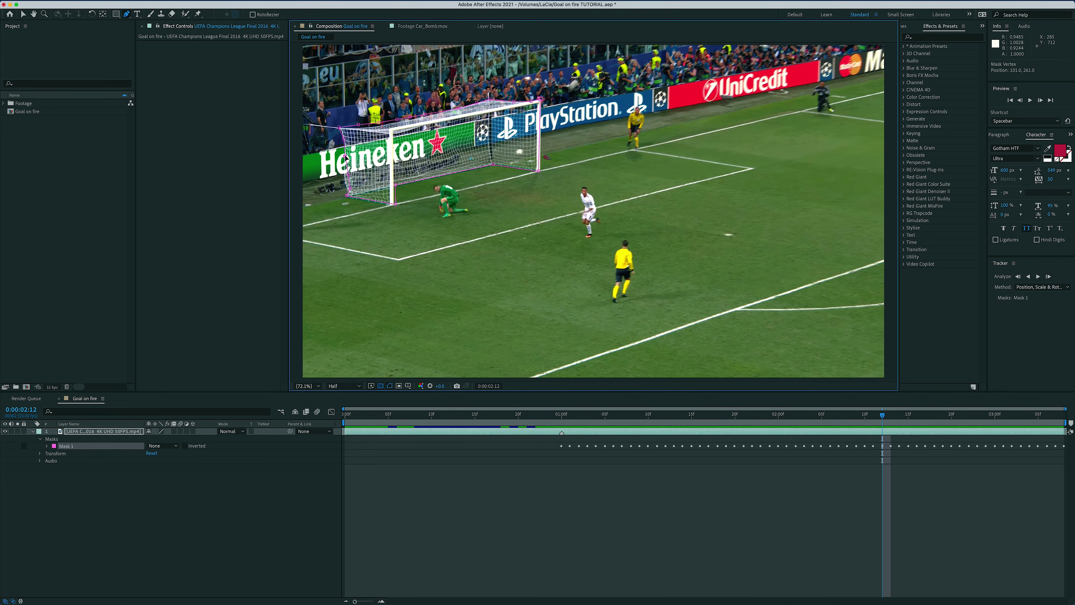
pyautogui.press('pagedown')
pyautogui.press('pagedown')
pyautogui.press('pagedown')
pyautogui.press('pagedown')
pyautogui.press('pagedown')
pyautogui.press('pagedown')
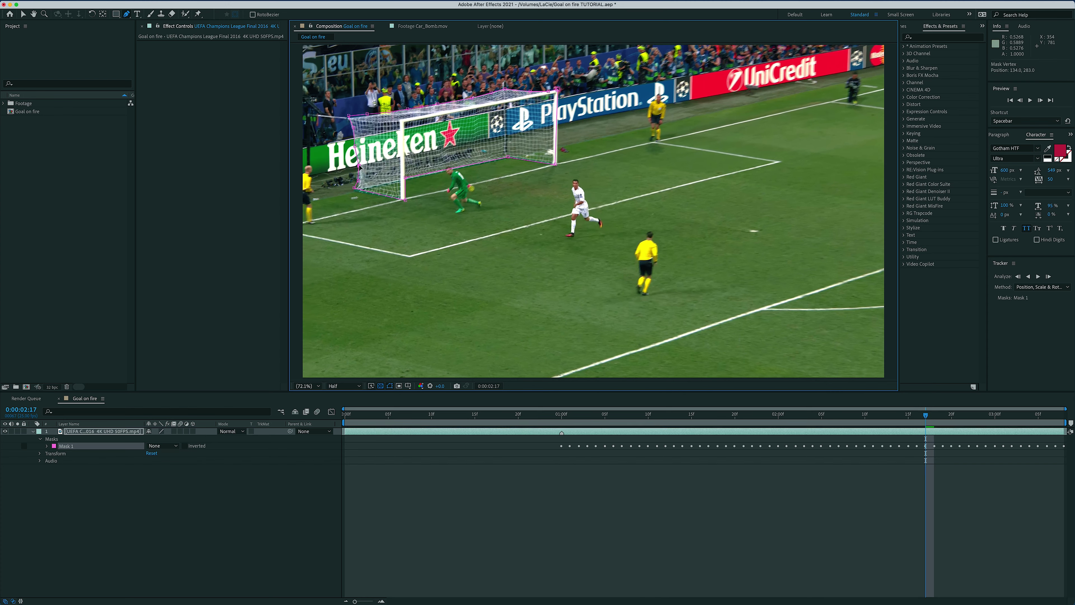
pyautogui.press('pagedown')
pyautogui.press('pagedown')
pyautogui.press('pagedown')
pyautogui.press('pagedown')
pyautogui.press('pagedown')
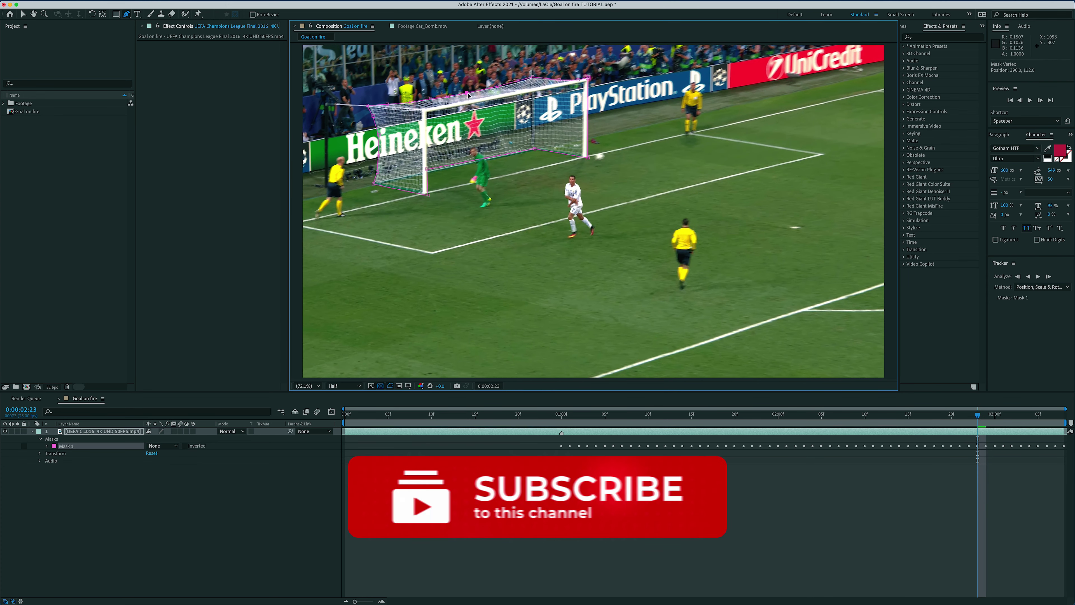
pyautogui.press('pagedown')
pyautogui.press('pagedown')
pyautogui.press('pagedown')
pyautogui.press('pagedown')
pyautogui.press('pagedown')
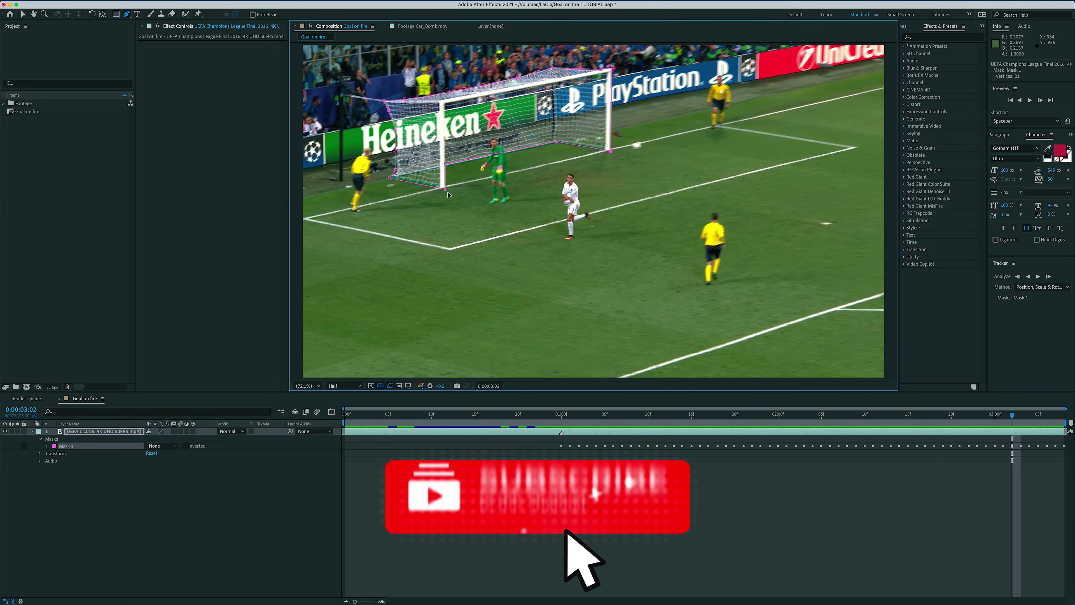
pyautogui.press('pagedown')
pyautogui.press('pagedown')
pyautogui.press('pagedown')
pyautogui.click(598, 416)
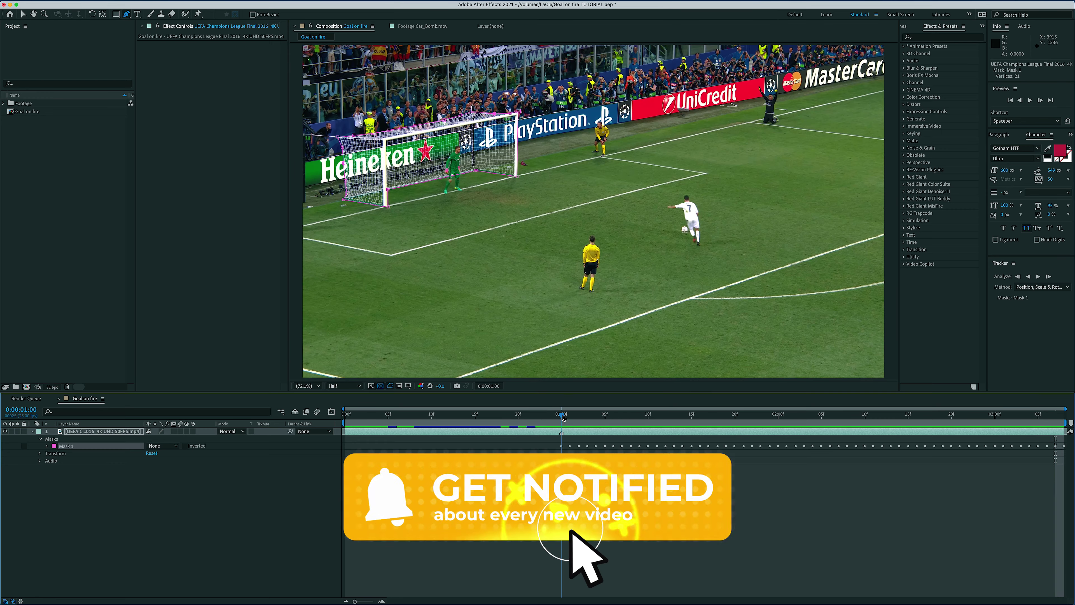
pyautogui.moveTo(604, 421); pyautogui.dragTo(805, 429)
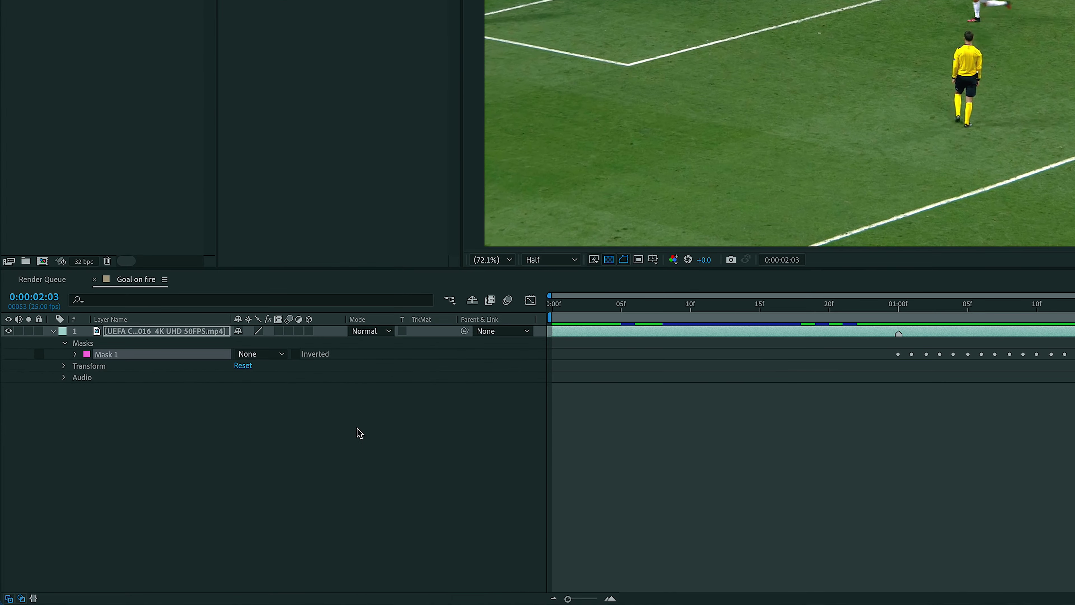
# Step: Create a new full-size solid layer, keeping its colour pure black (000000)
pyautogui.rightClick(223, 494)
pyautogui.moveTo(254, 501)
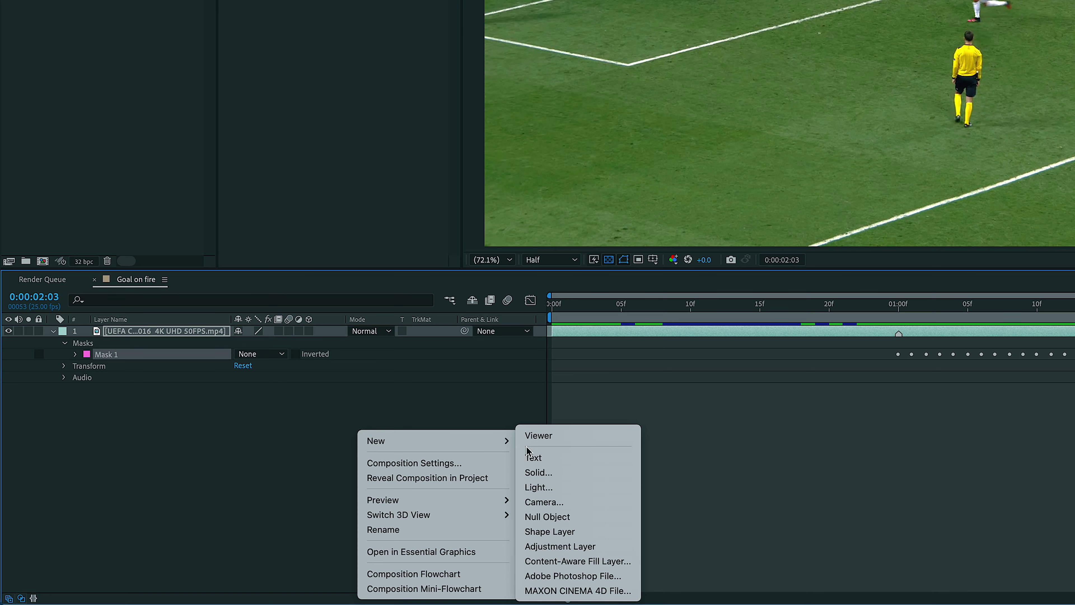
pyautogui.click(565, 474)
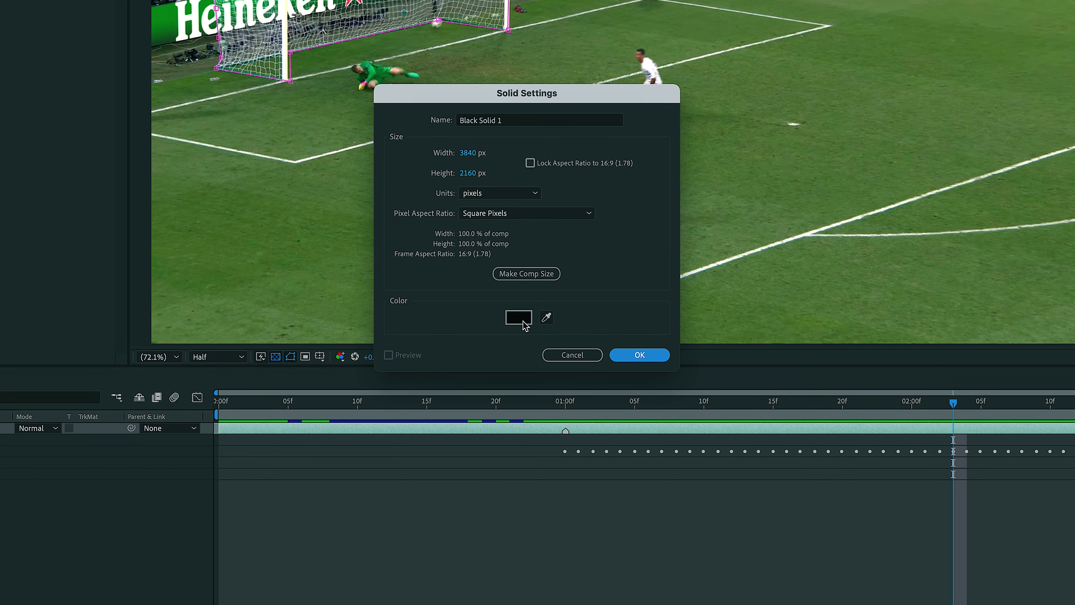
pyautogui.click(519, 318)
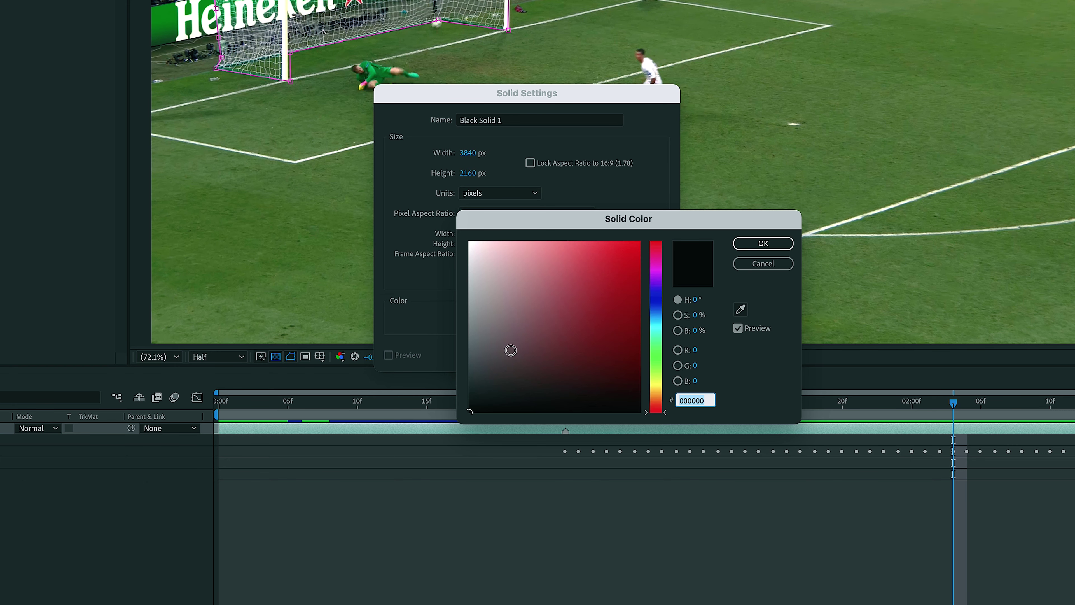
pyautogui.moveTo(472, 408); pyautogui.dragTo(462, 422)
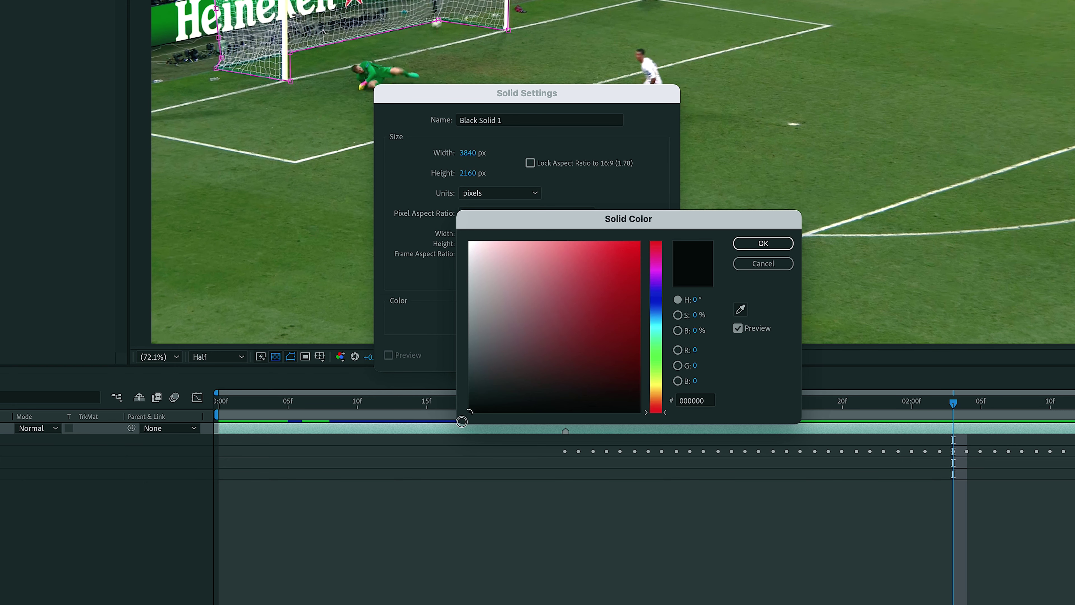
pyautogui.click(754, 242)
# Step: Confirm the black solid, then paste the footage's goal Mask 1 onto Black Solid 1 and check it
pyautogui.click(661, 359)
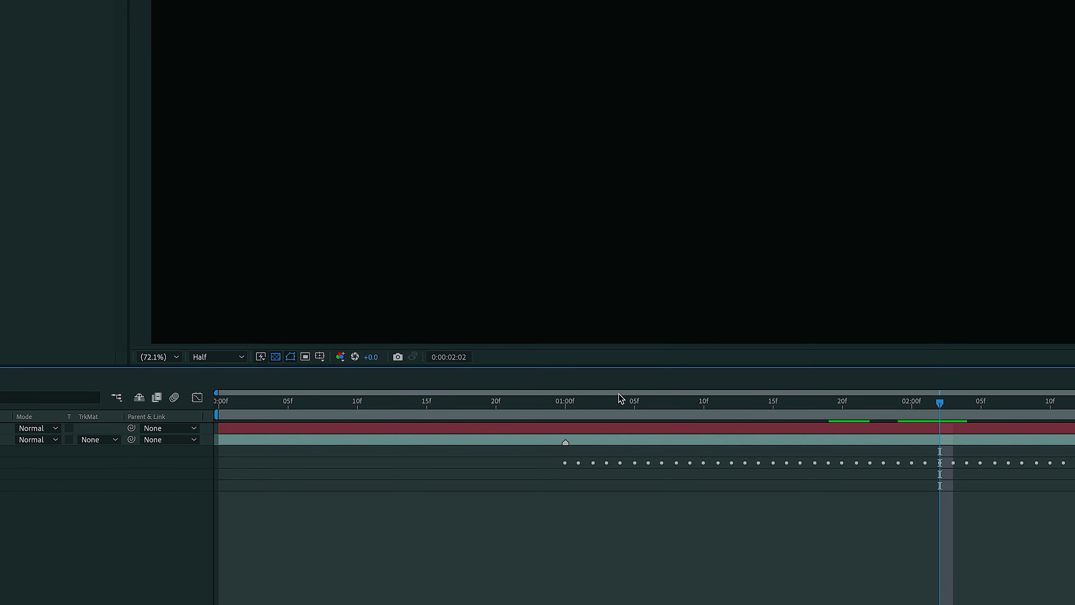
pyautogui.moveTo(856, 411); pyautogui.dragTo(789, 410)
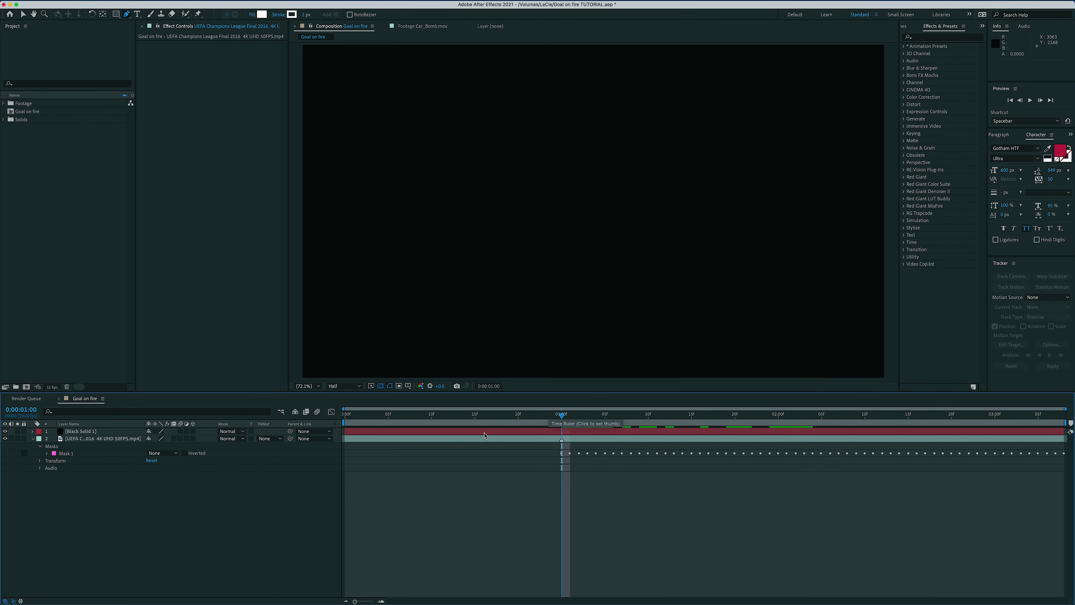
pyautogui.click(74, 454)
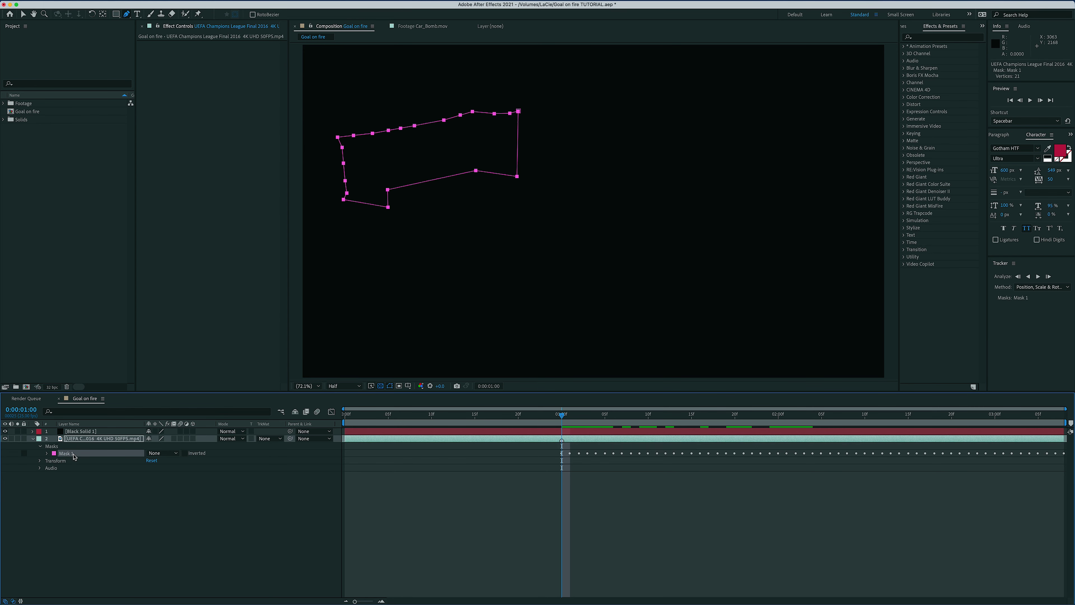
pyautogui.click(85, 432)
pyautogui.press('super+v')
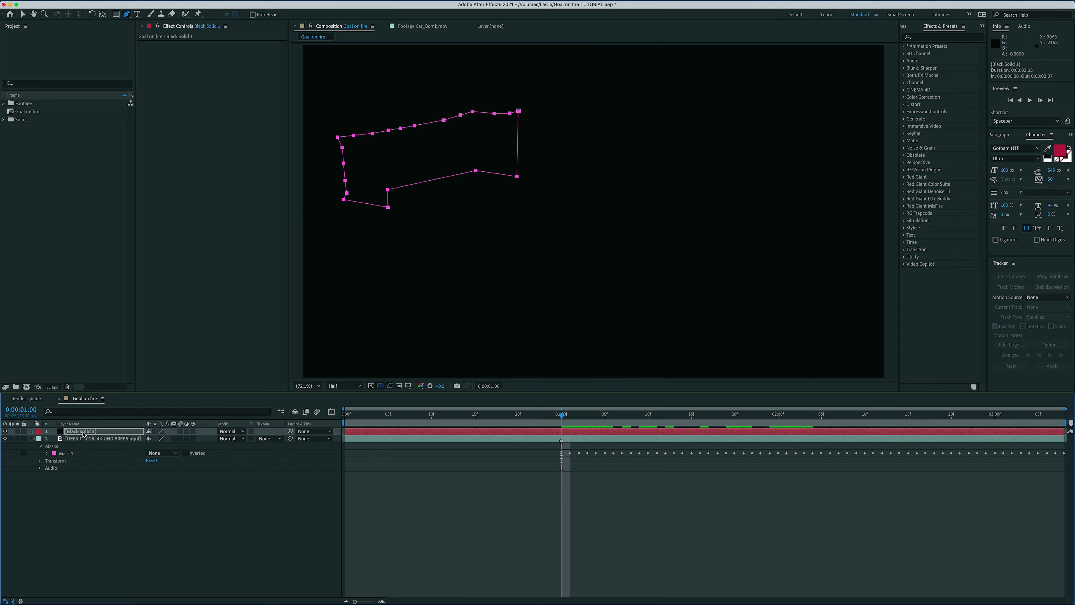
pyautogui.click(33, 432)
pyautogui.click(41, 440)
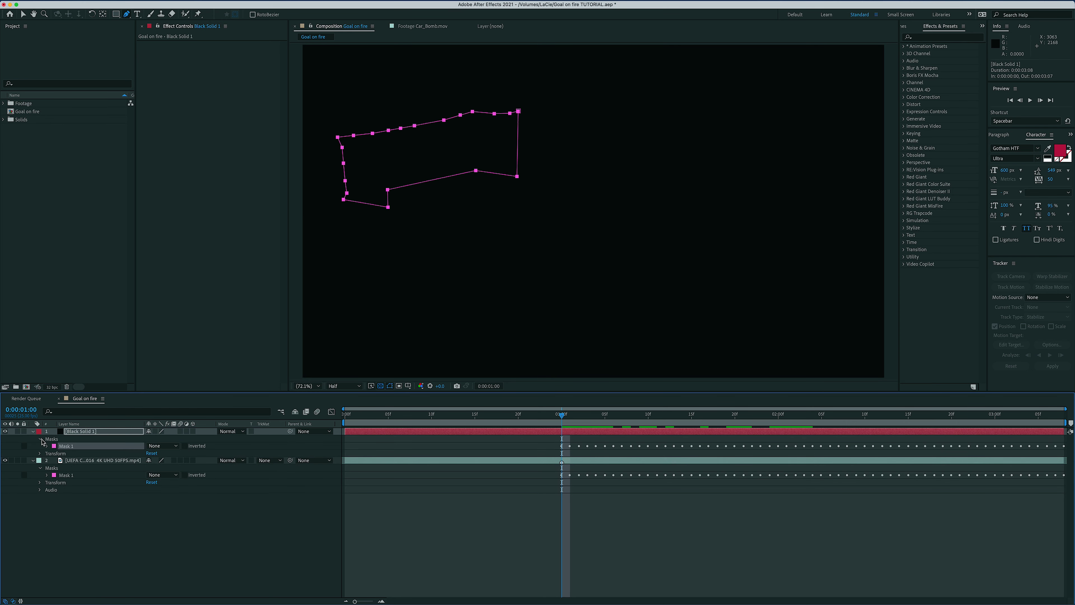
pyautogui.click(69, 476)
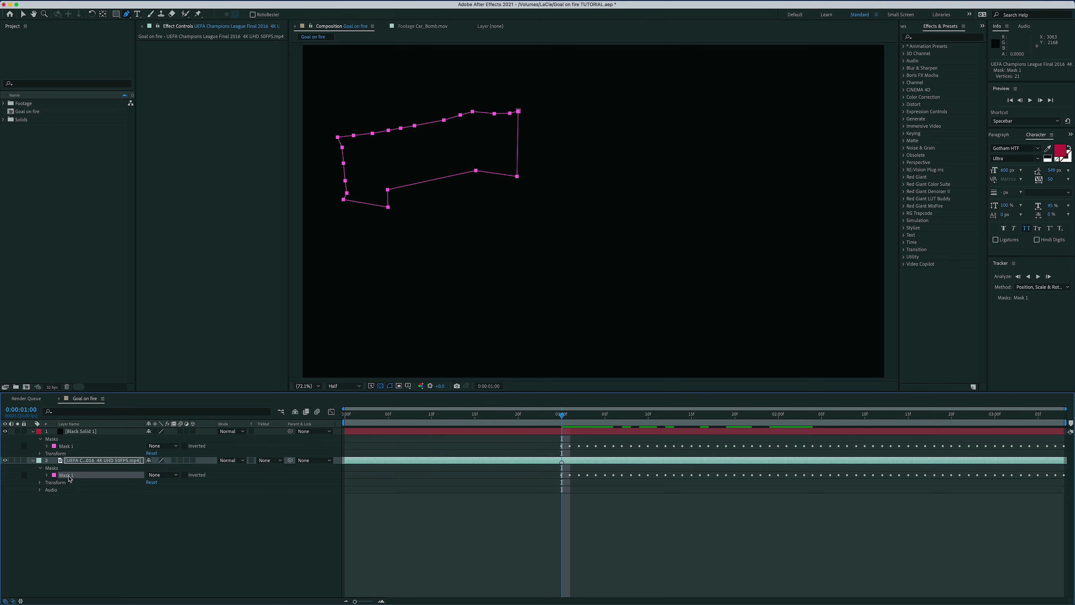
pyautogui.click(101, 460)
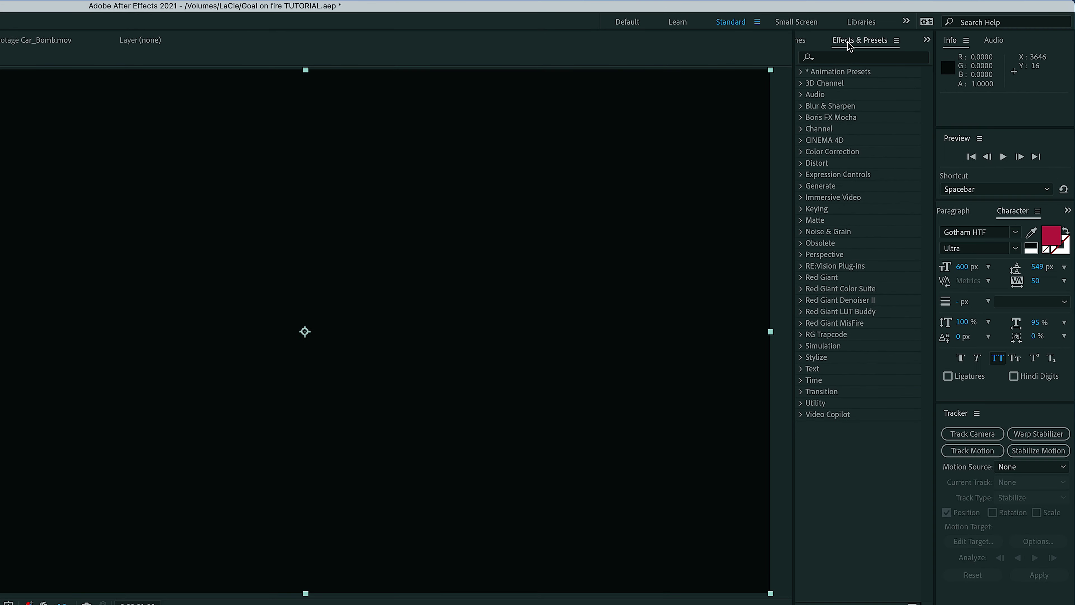
# Step: Search for Saber in Effects & Presets and apply it to Black Solid 1
pyautogui.click(846, 58)
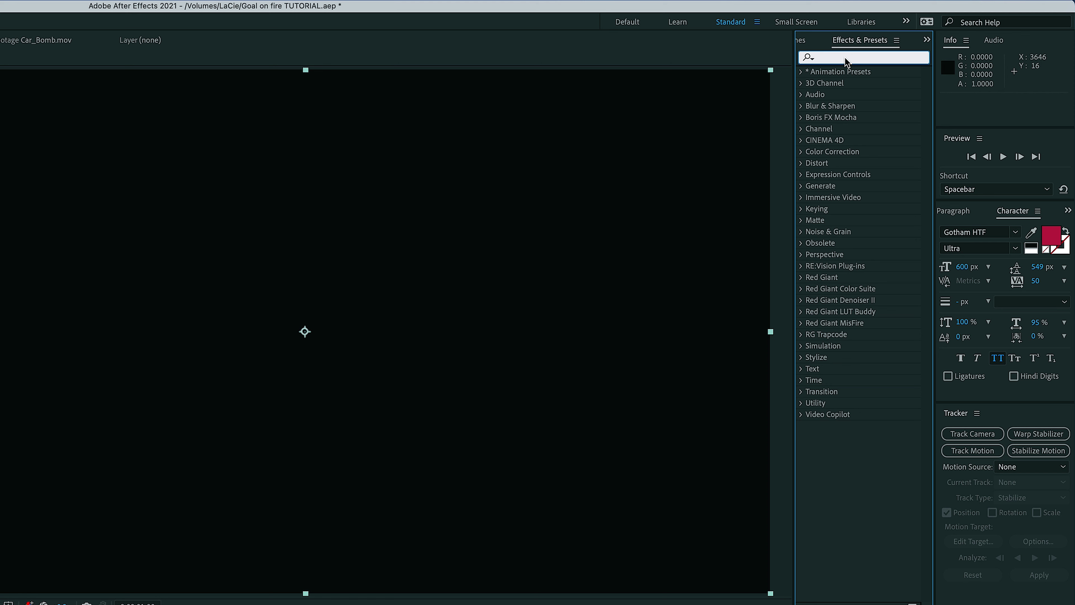
pyautogui.write('Saber')
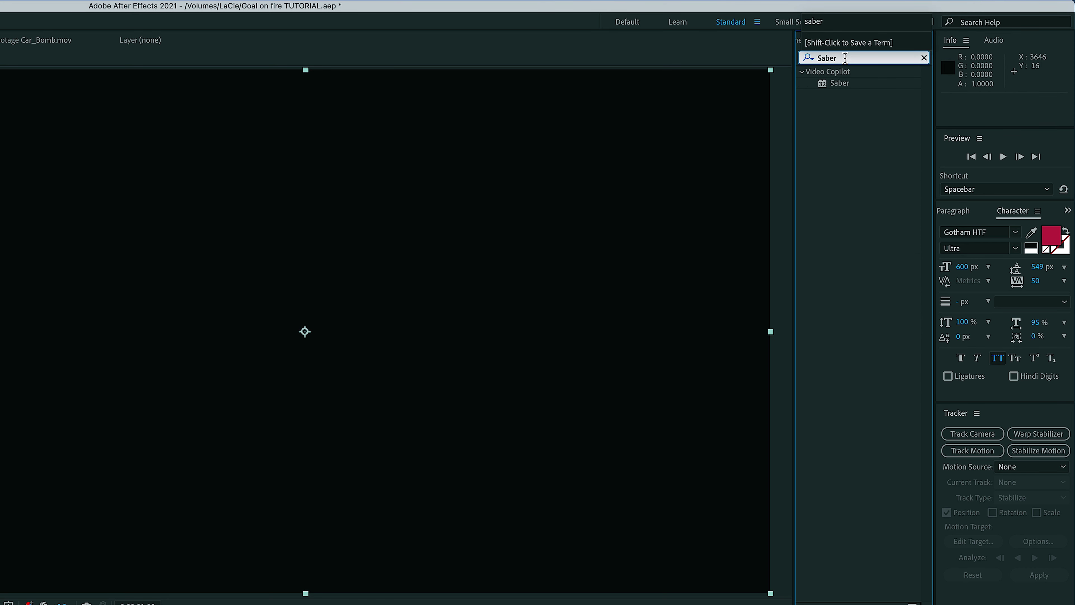
pyautogui.click(844, 85)
pyautogui.moveTo(840, 87); pyautogui.dragTo(214, 506)
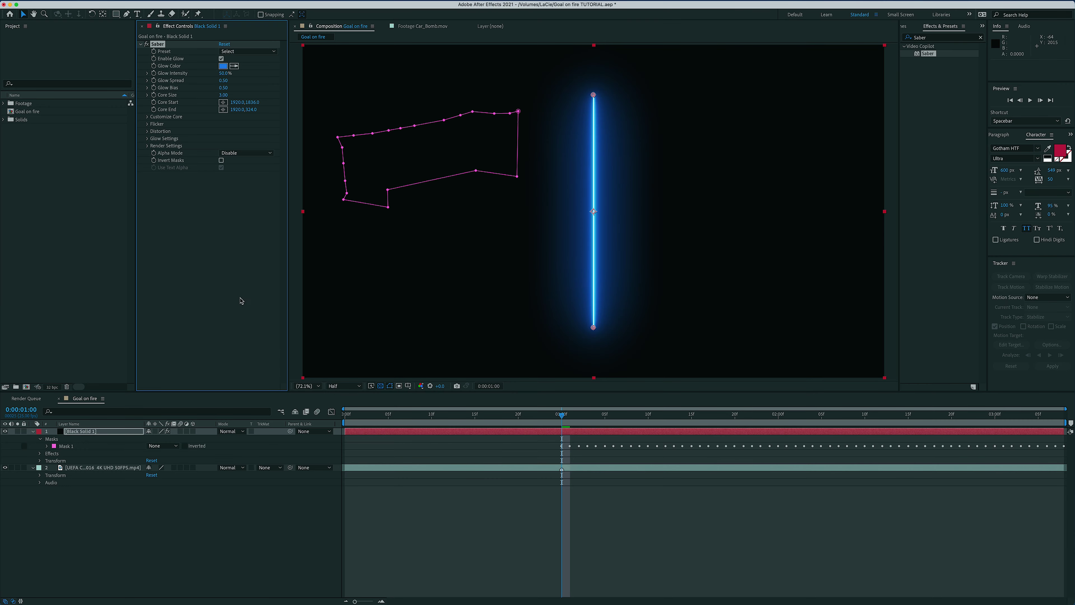
# Step: Set Saber's Core Type to Layer Masks and choose the Fire preset
pyautogui.click(148, 118)
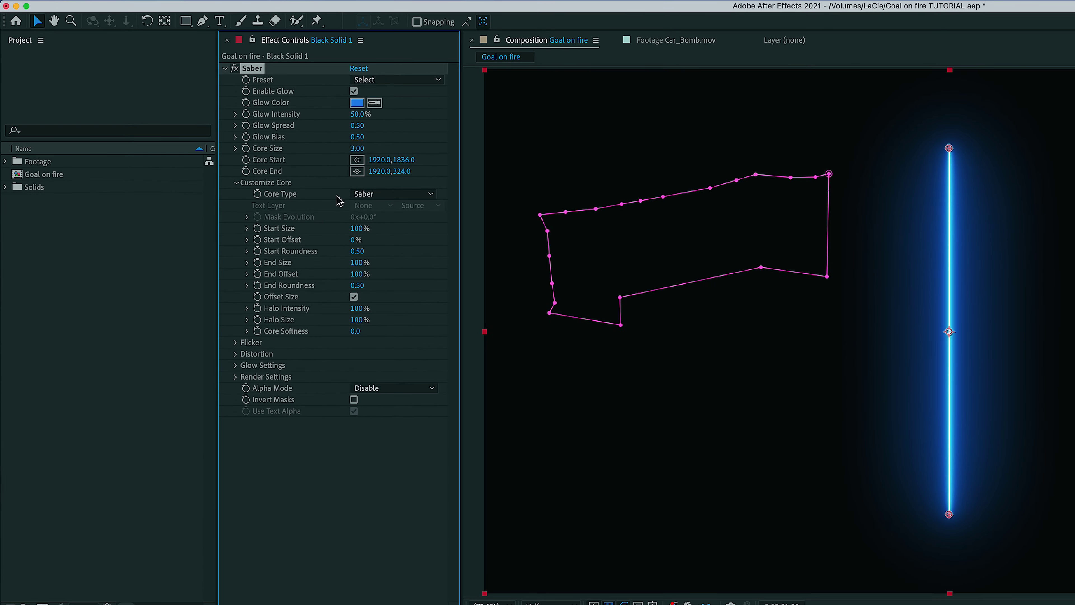
pyautogui.click(410, 195)
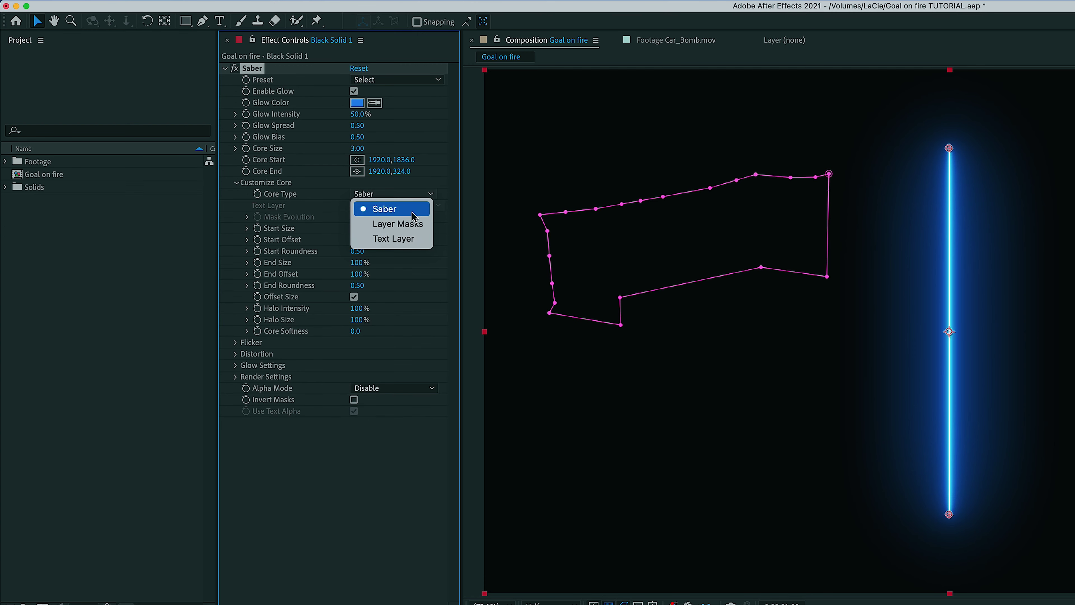
pyautogui.click(398, 224)
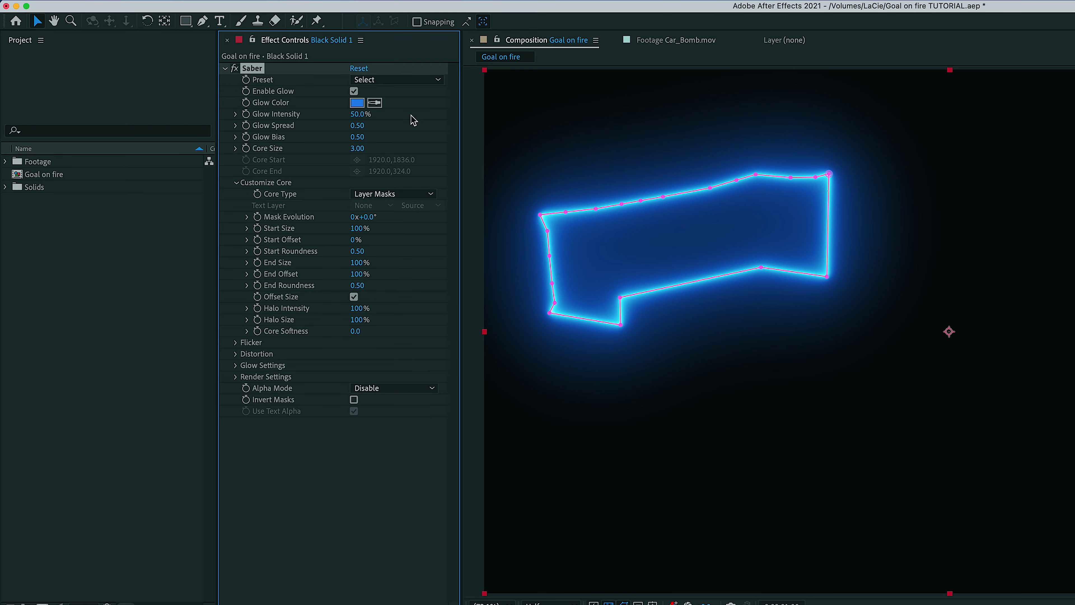
pyautogui.click(416, 82)
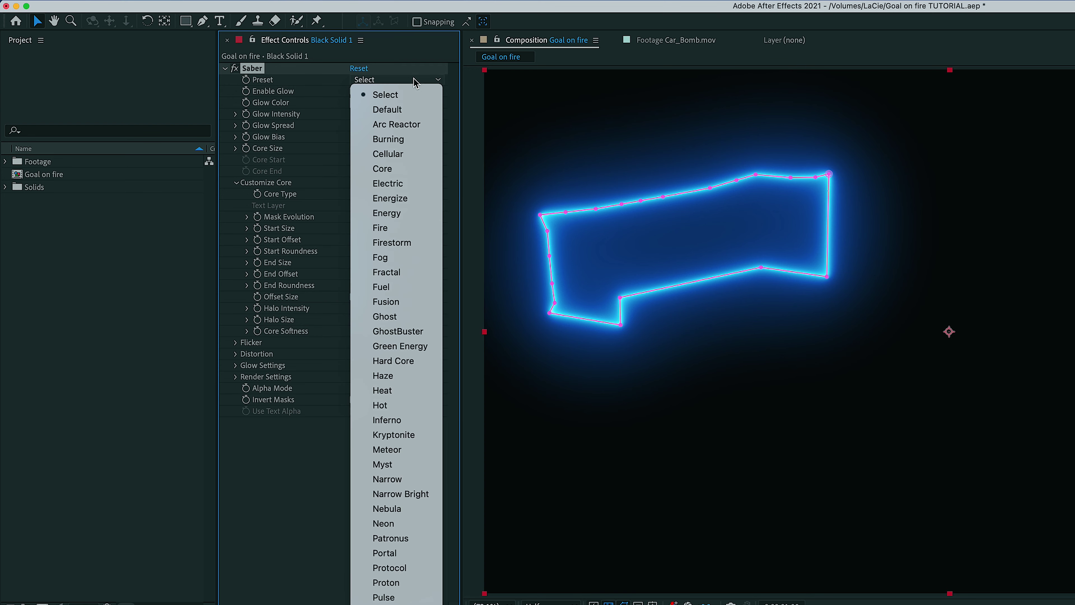
pyautogui.click(405, 231)
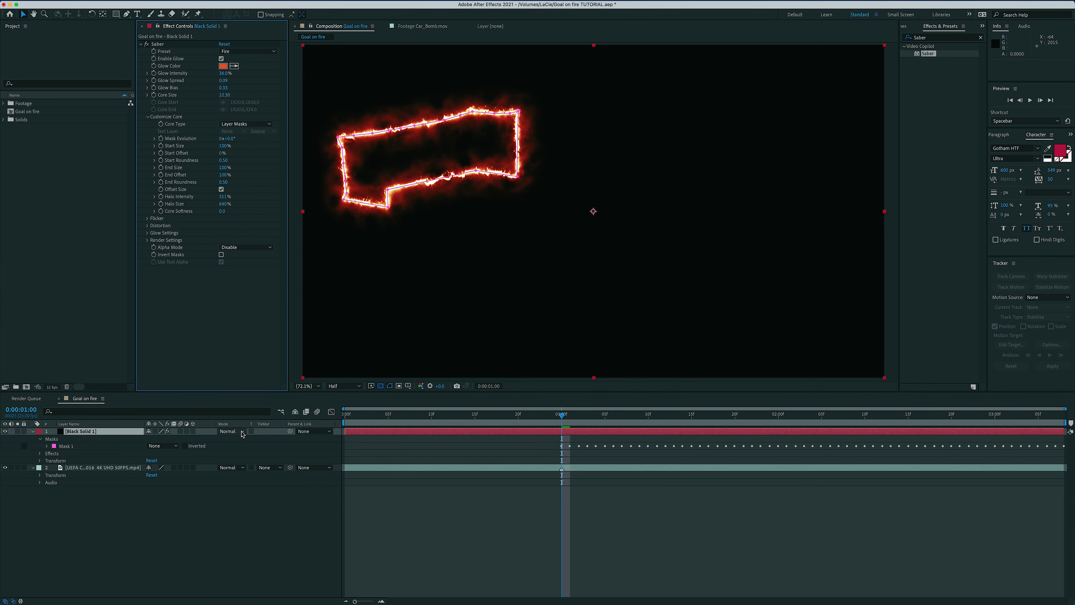
# Step: Set Black Solid 1 to Color Dodge and keyframe its opacity to 0% at 1:16
pyautogui.click(243, 433)
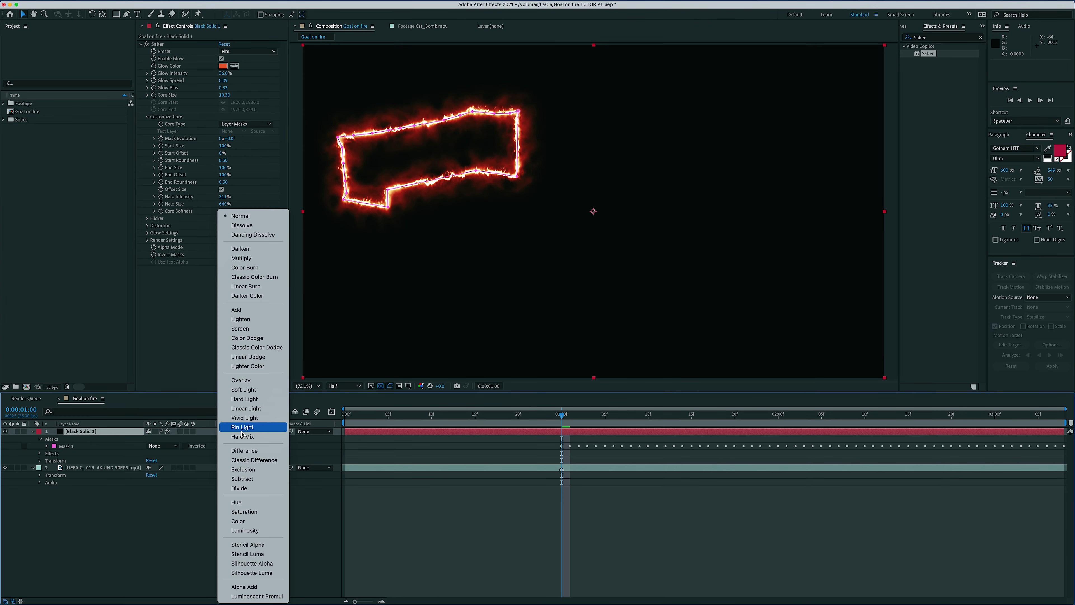
pyautogui.click(248, 338)
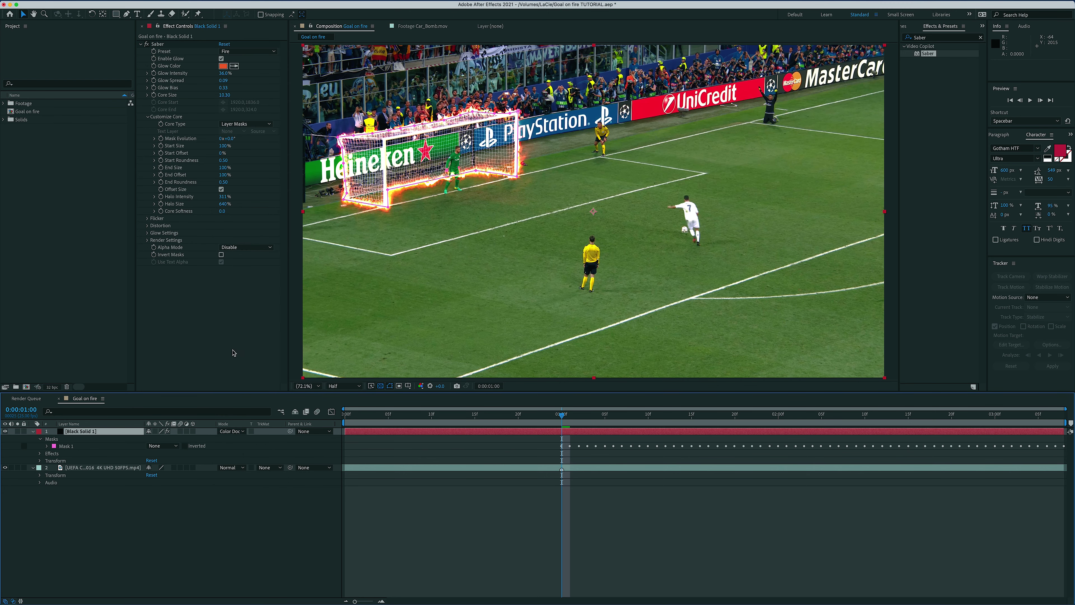
pyautogui.click(39, 461)
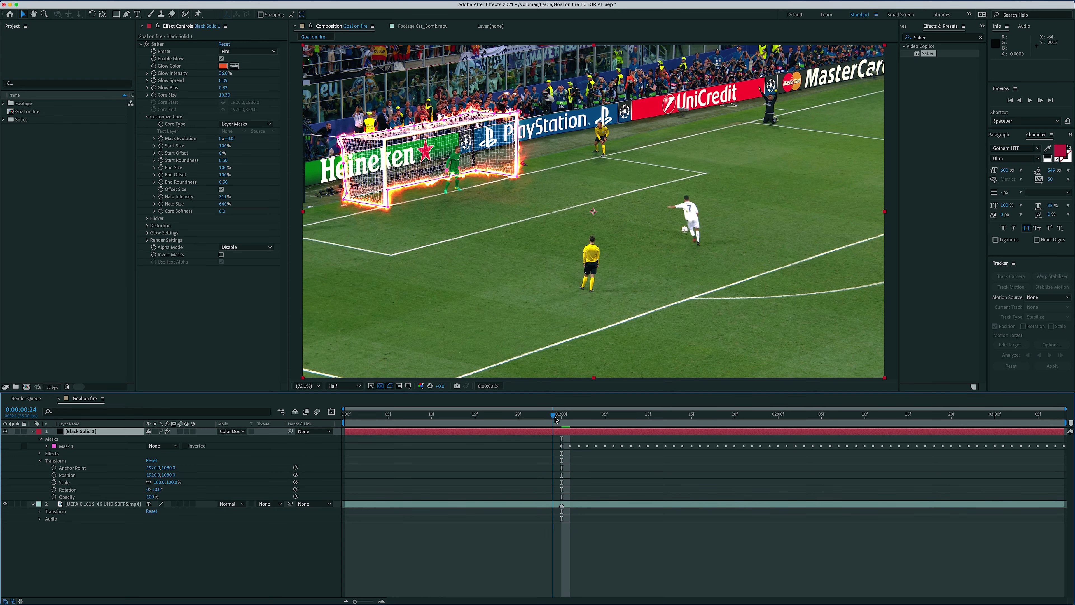
pyautogui.moveTo(556, 419); pyautogui.dragTo(665, 419)
pyautogui.press('space')
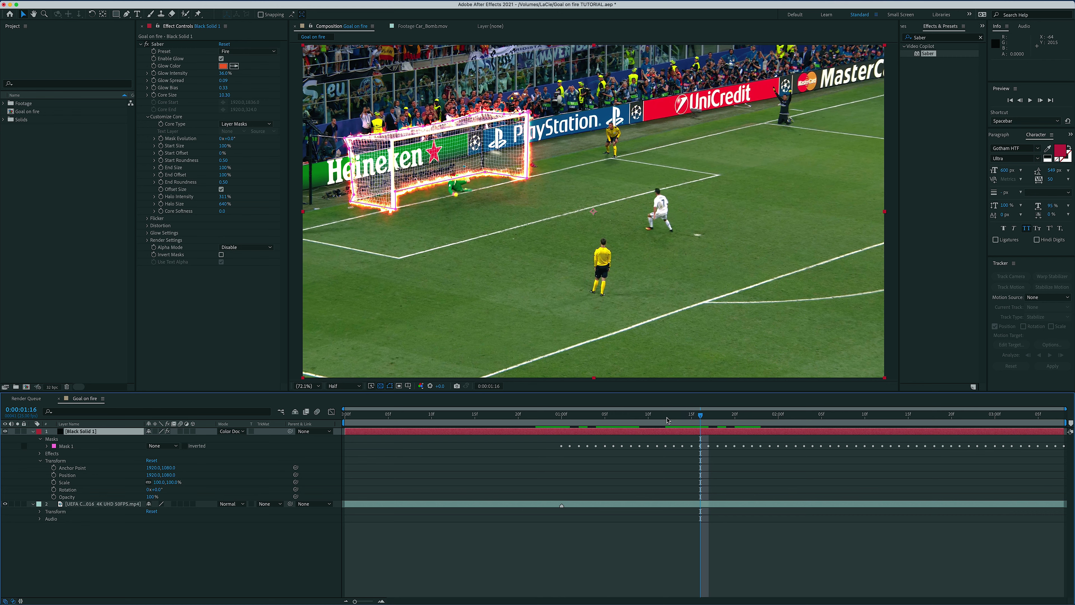
pyautogui.click(54, 496)
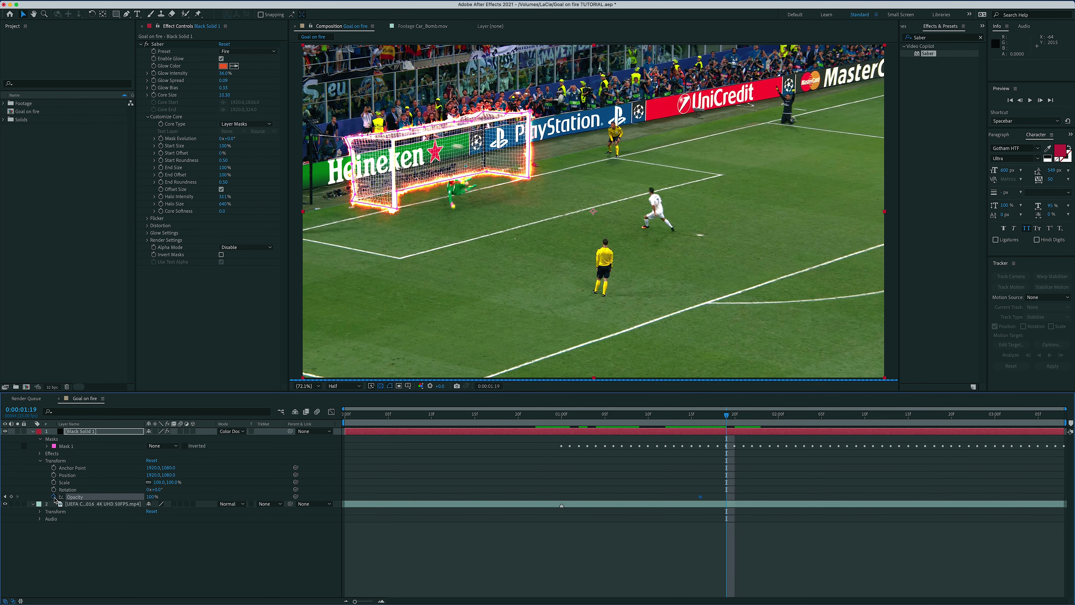
pyautogui.click(5, 497)
pyautogui.press('Return')
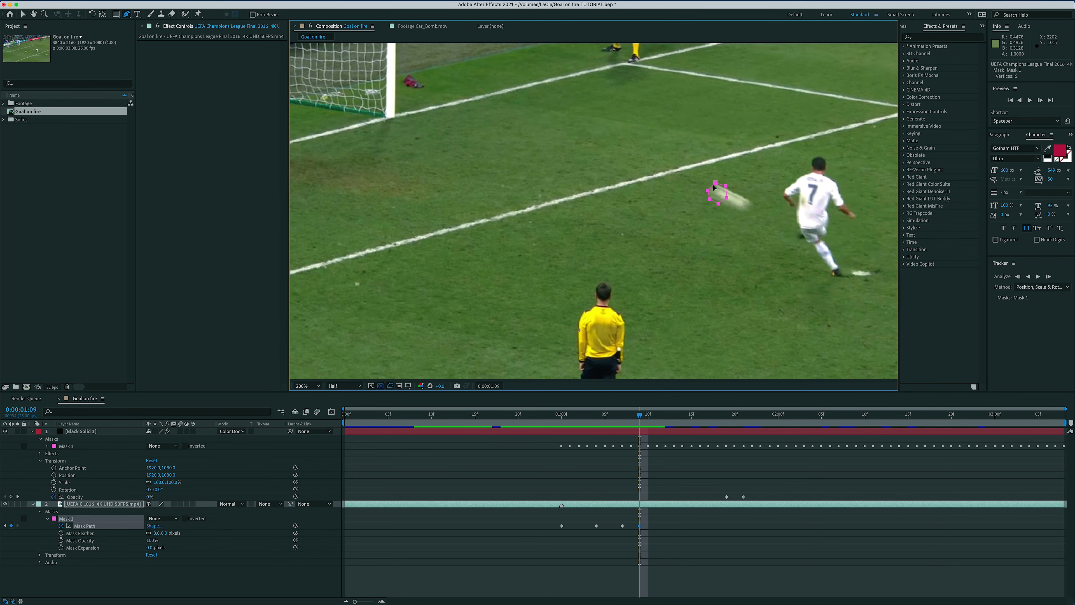
# Step: Key the ball mask on the next three frames, then start a new solid for the ball's fire
pyautogui.press('pagedown')
pyautogui.press('pagedown')
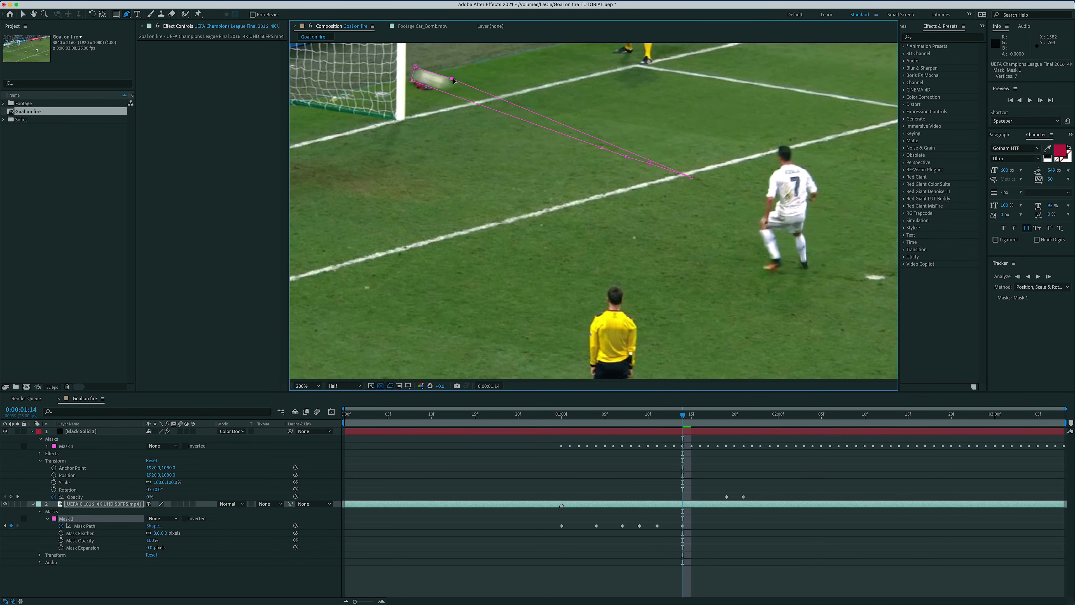
pyautogui.press('pagedown')
pyautogui.press('pagedown')
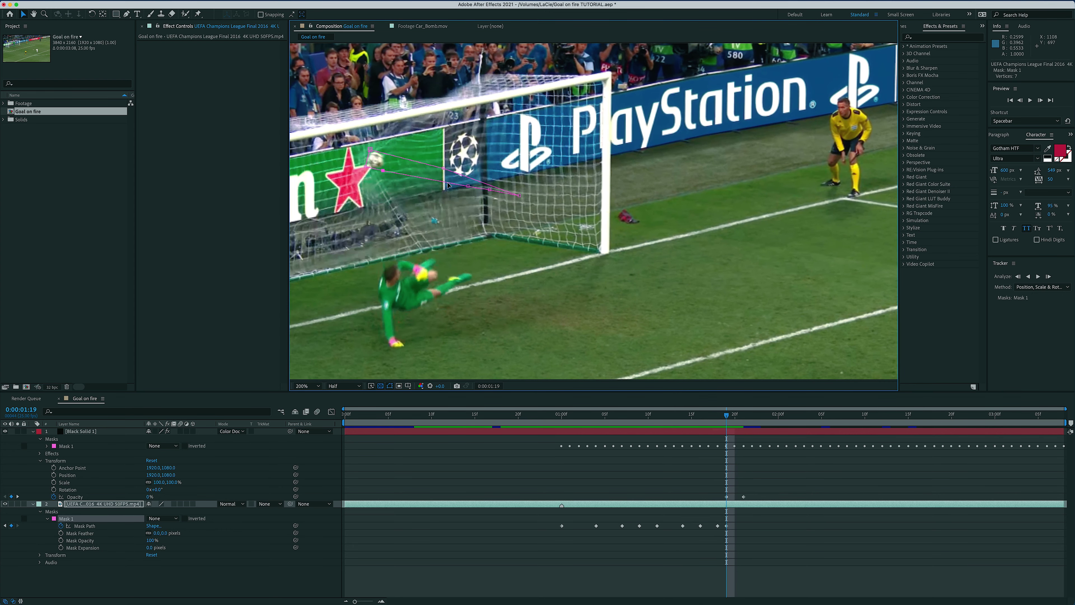
pyautogui.press('pagedown')
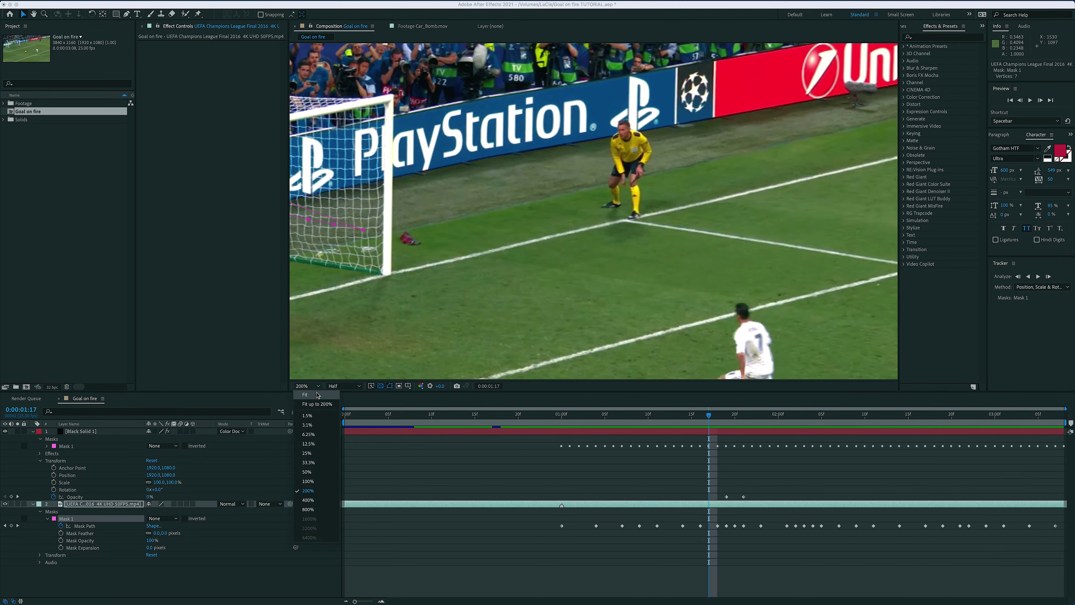
pyautogui.rightClick(157, 488)
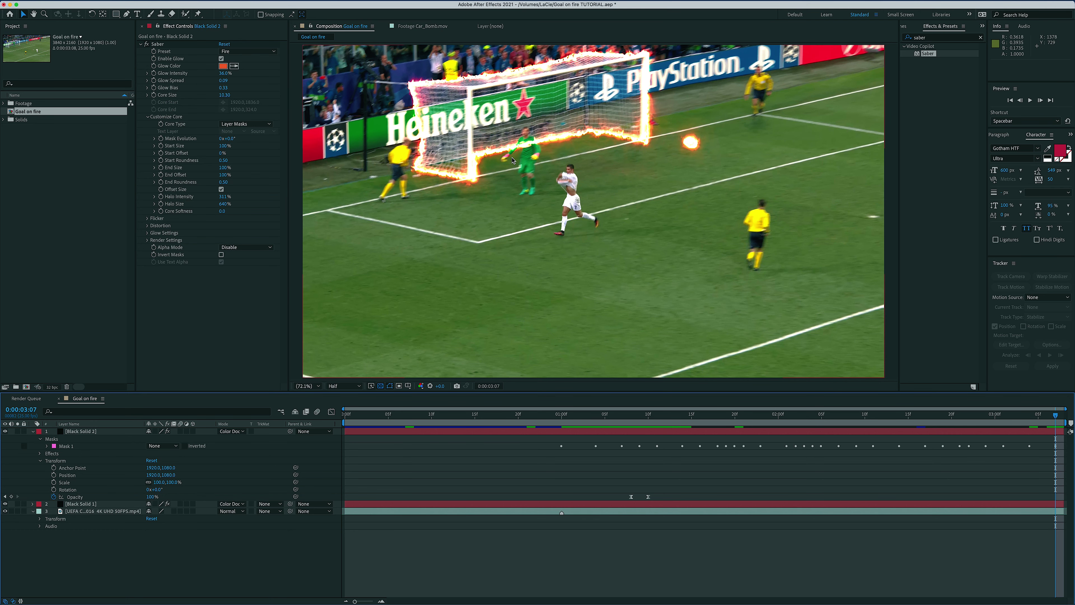
pyautogui.click(369, 513)
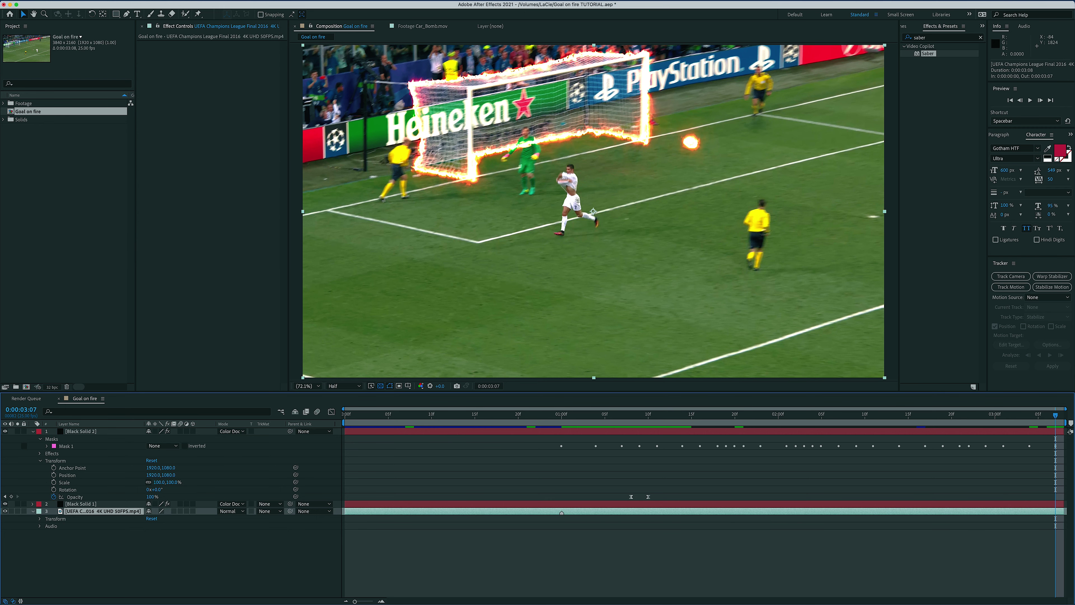
# Step: Duplicate the football clip layer and move the copy above Black Solid 1
pyautogui.click(88, 2)
pyautogui.click(106, 112)
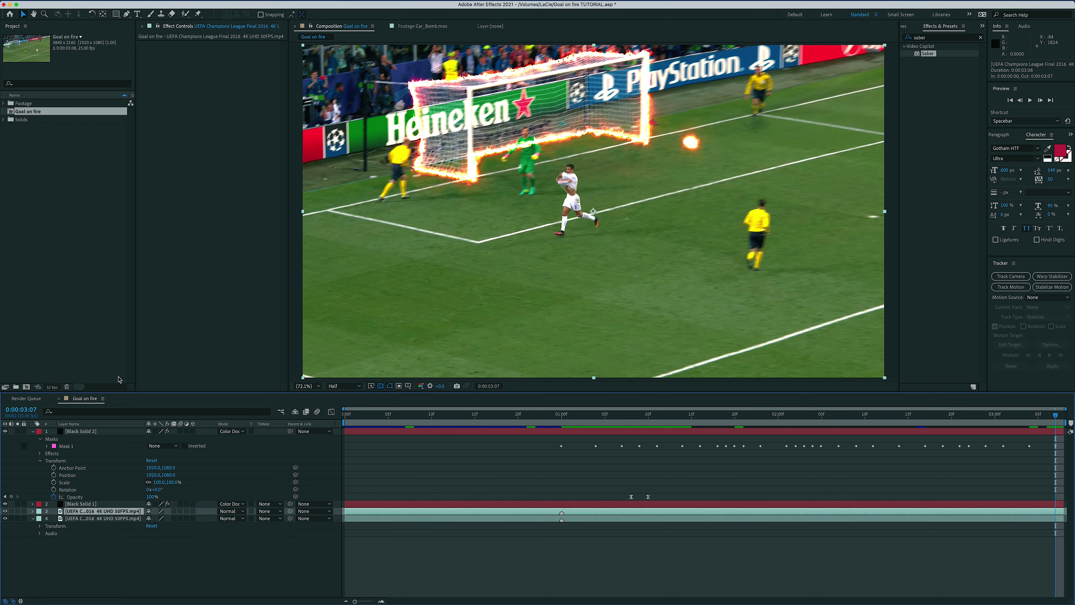
pyautogui.moveTo(100, 513); pyautogui.dragTo(100, 504)
pyautogui.click(33, 432)
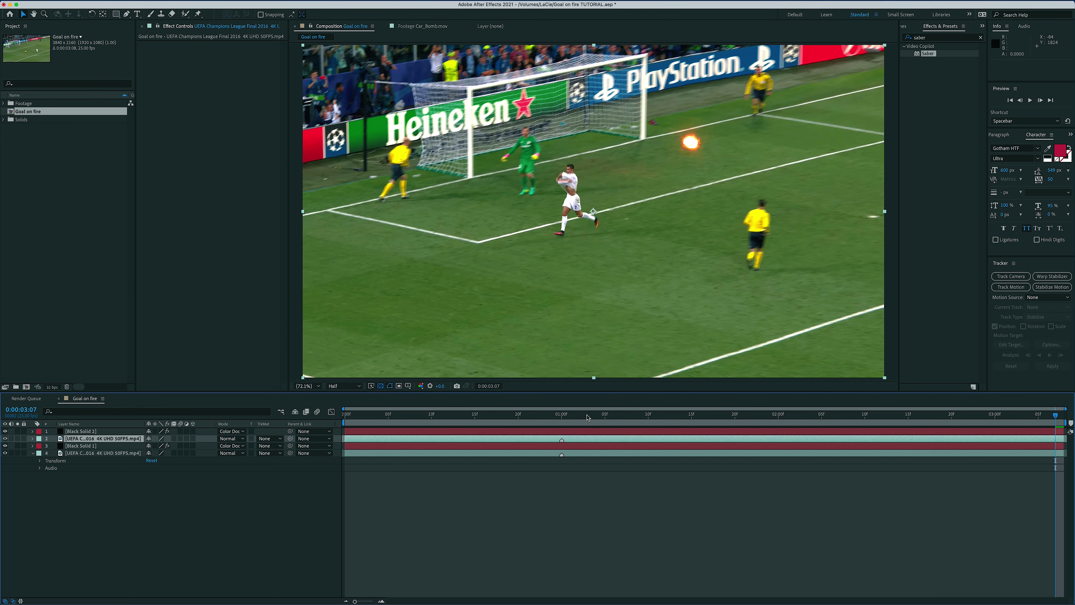
# Step: Trim the duplicate clip to start around 2:03 and make it visible
pyautogui.moveTo(588, 418); pyautogui.dragTo(726, 420)
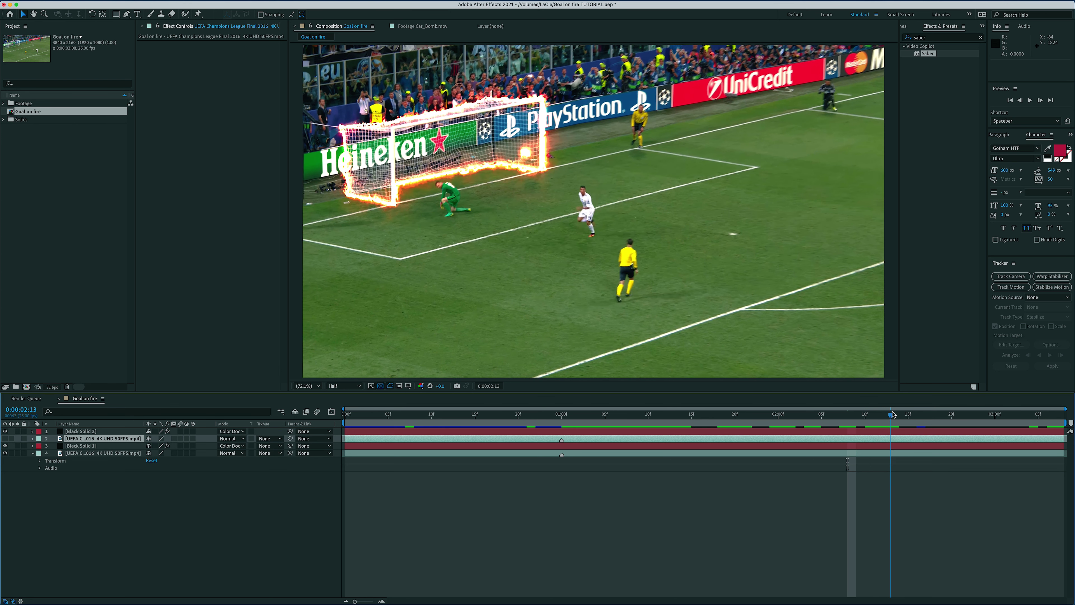
pyautogui.click(892, 414)
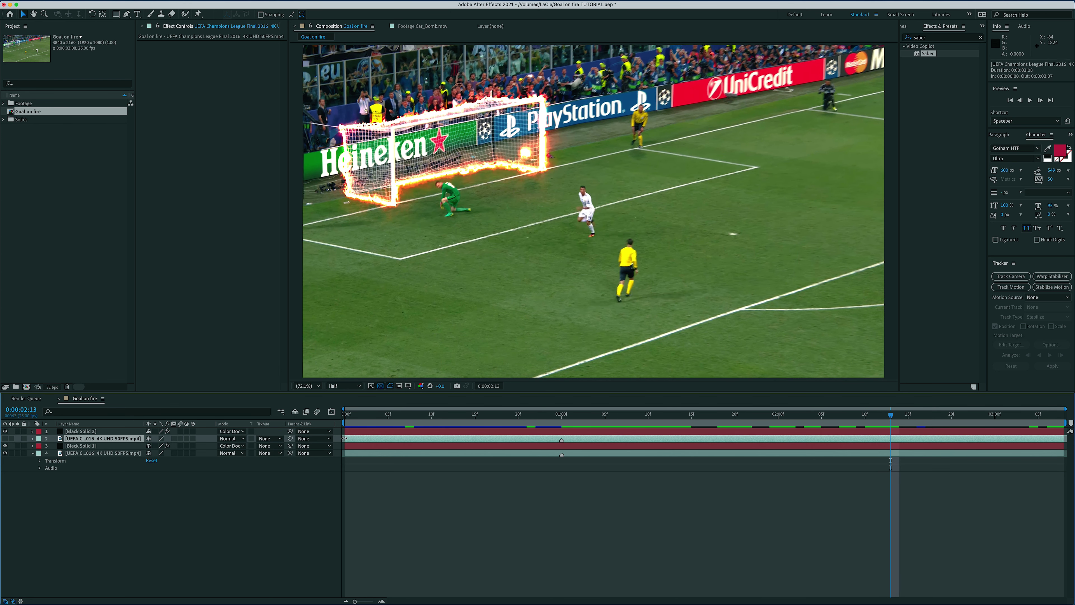
pyautogui.moveTo(344, 438); pyautogui.dragTo(883, 445)
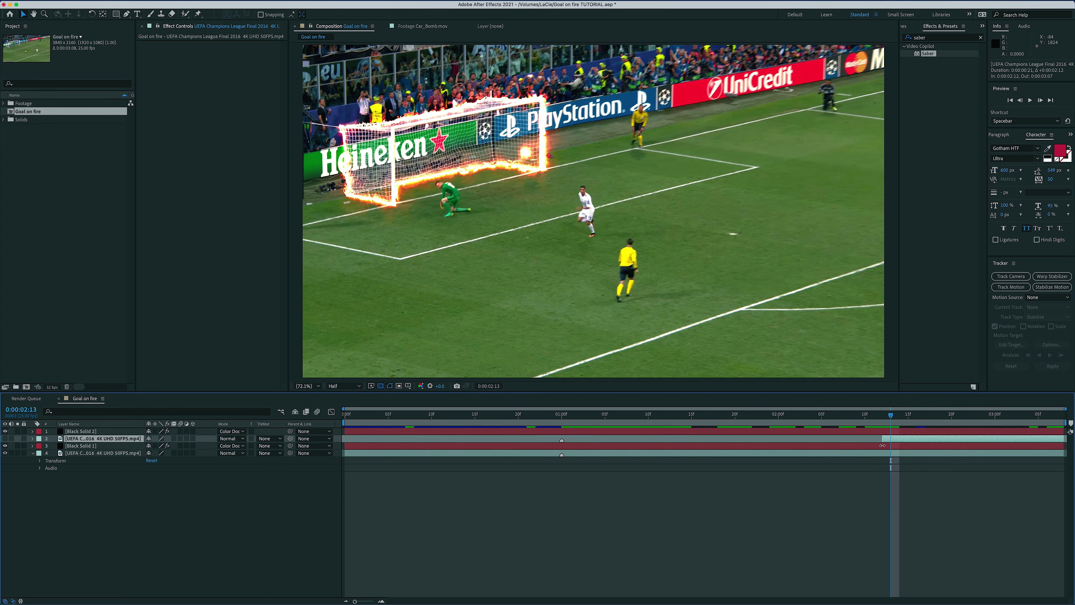
pyautogui.click(5, 439)
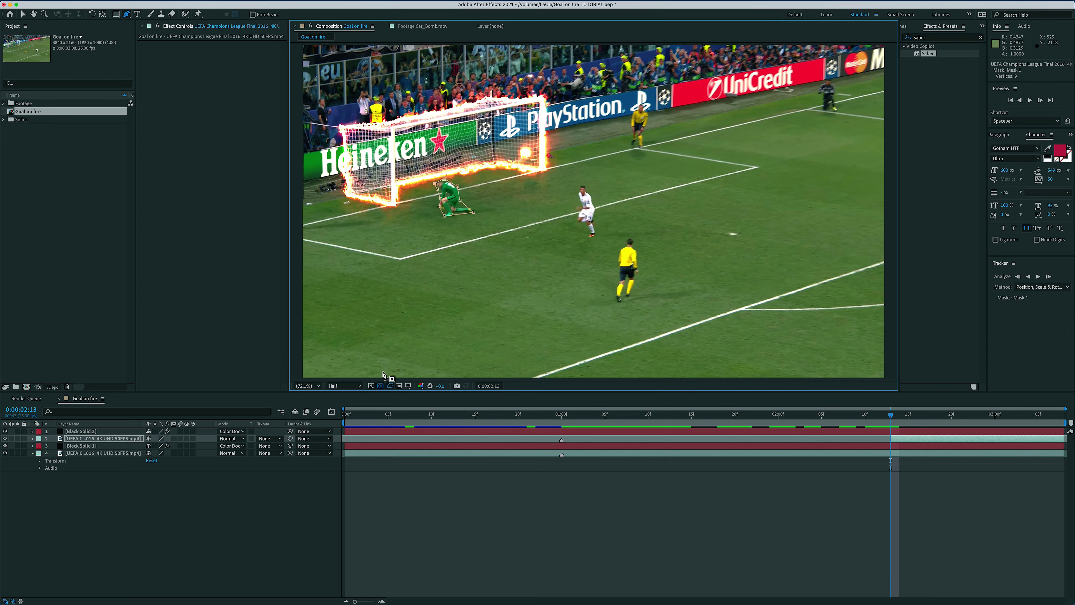
# Step: Reshape the duplicate's Mask 1 around the goalkeeper, keyframing its path at 2:17
pyautogui.click(47, 454)
pyautogui.click(84, 468)
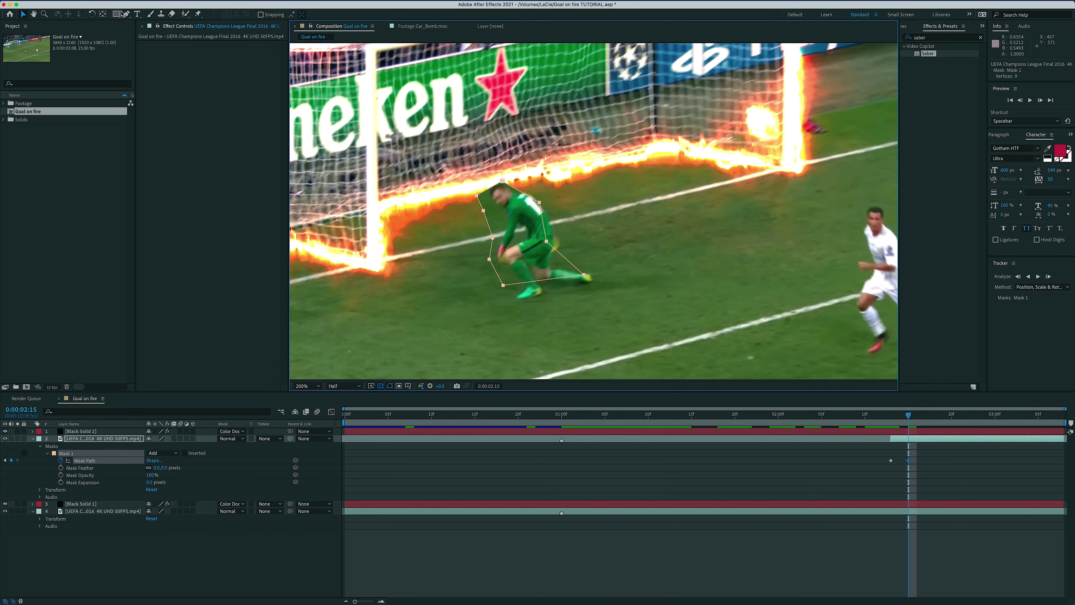
pyautogui.moveTo(493, 195); pyautogui.dragTo(494, 207)
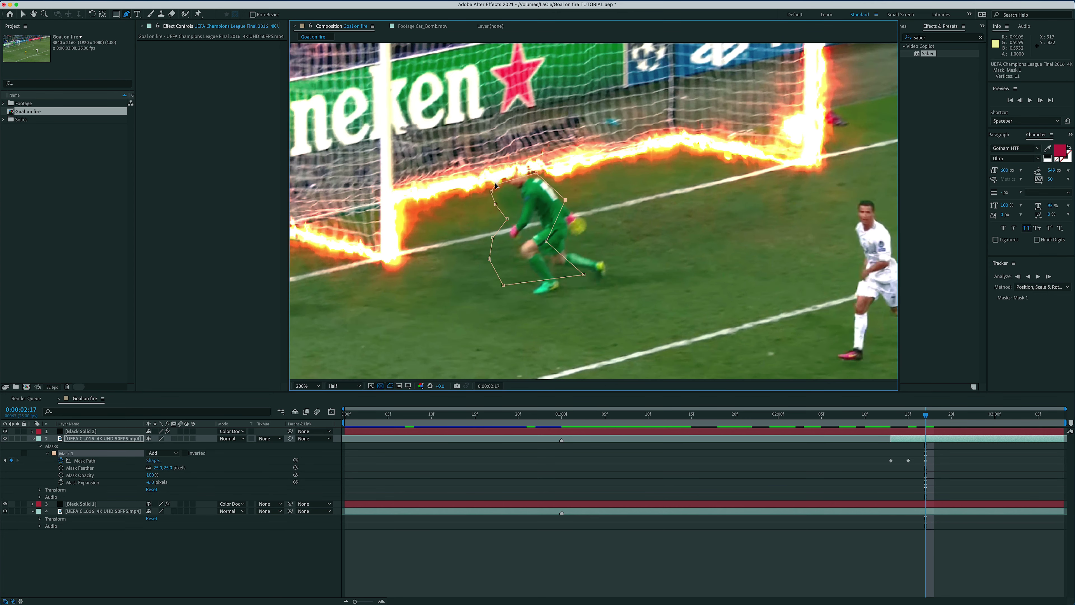
pyautogui.moveTo(496, 184); pyautogui.dragTo(504, 169)
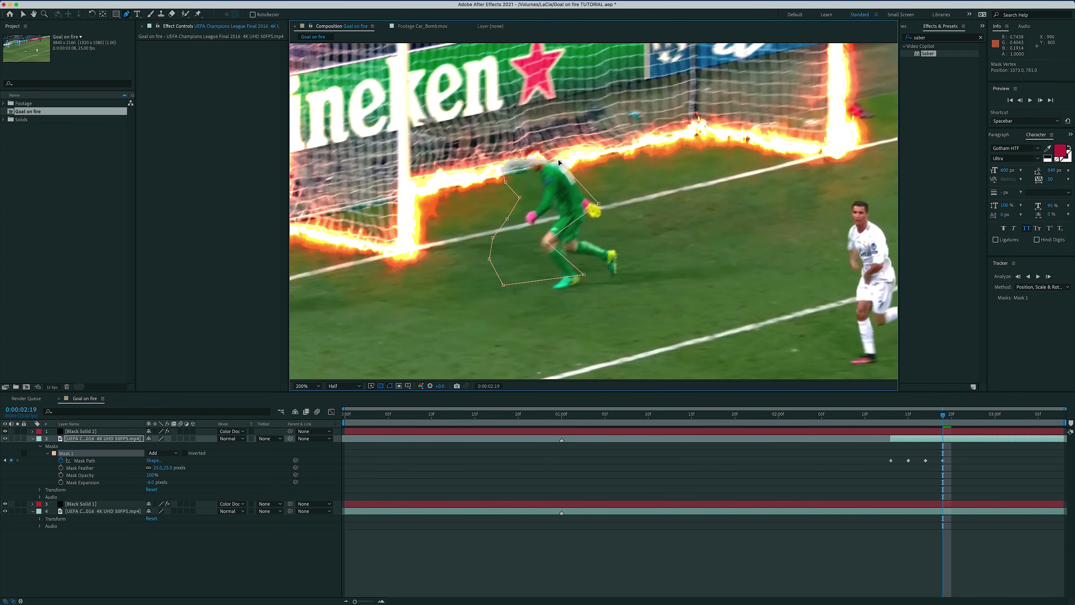
pyautogui.click(926, 415)
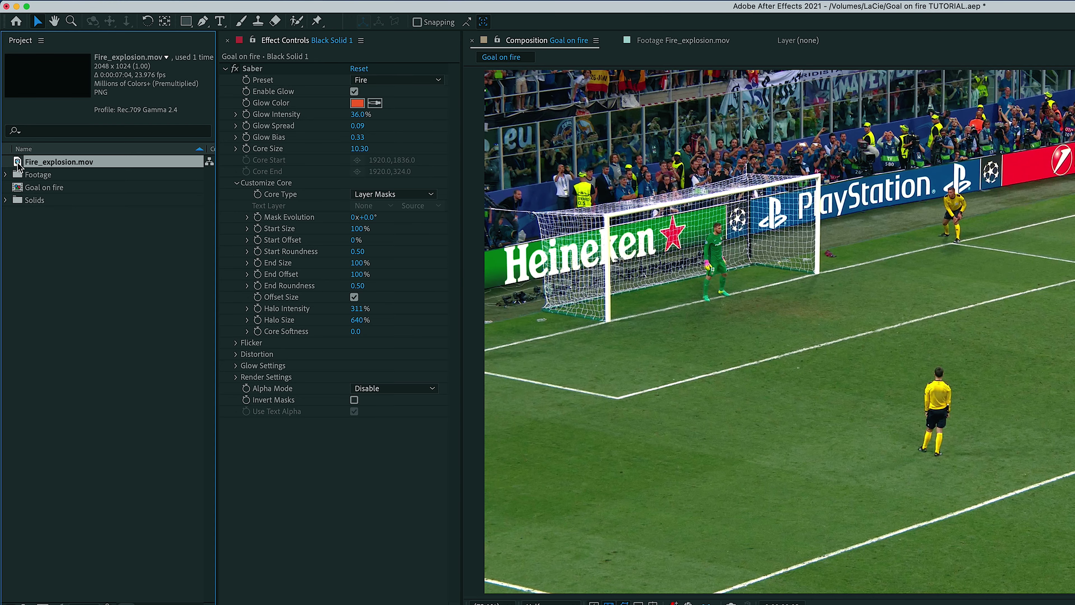
# Step: Drag Fire_explosion.mov from the Project panel into the Goal on fire layer stack
pyautogui.moveTo(19, 165); pyautogui.dragTo(95, 357)
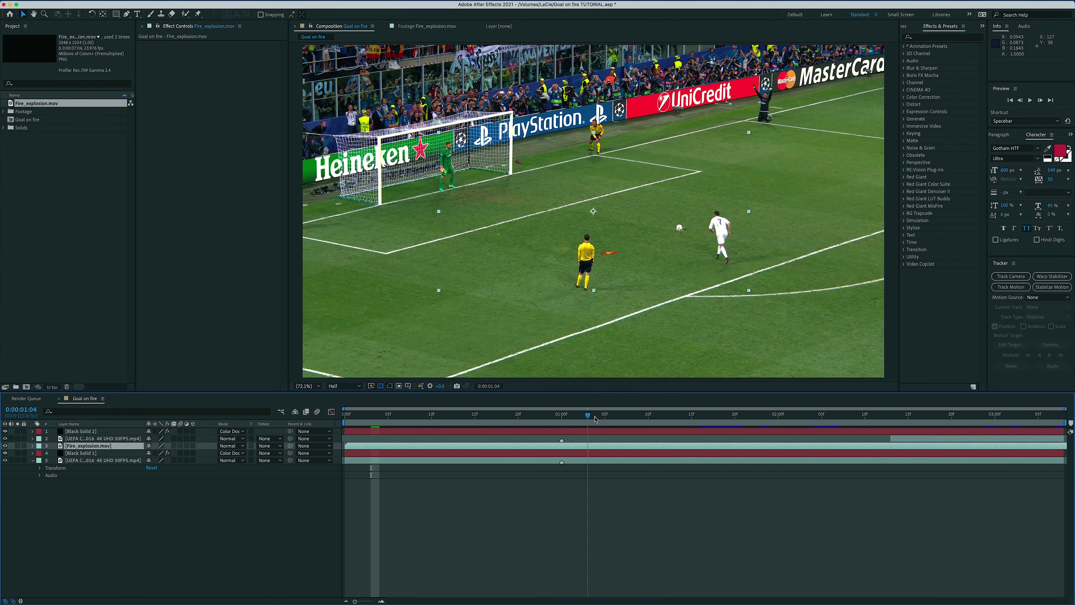
# Step: Move the explosion to the frame's lower left, delay its start until the ball hits, and preview
pyautogui.moveTo(595, 419); pyautogui.dragTo(653, 419)
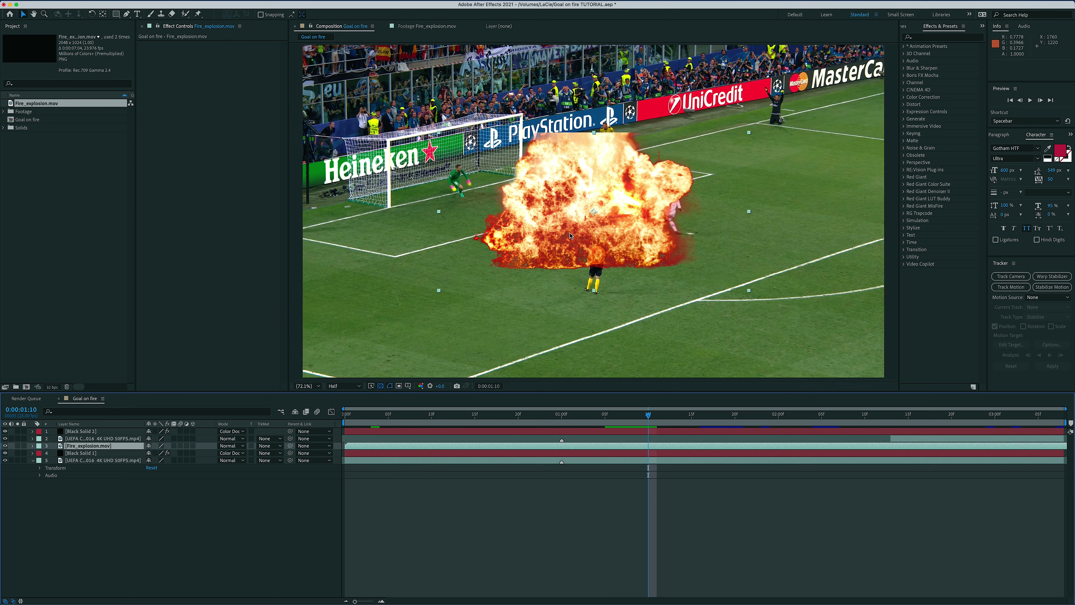
pyautogui.moveTo(570, 236); pyautogui.dragTo(393, 291)
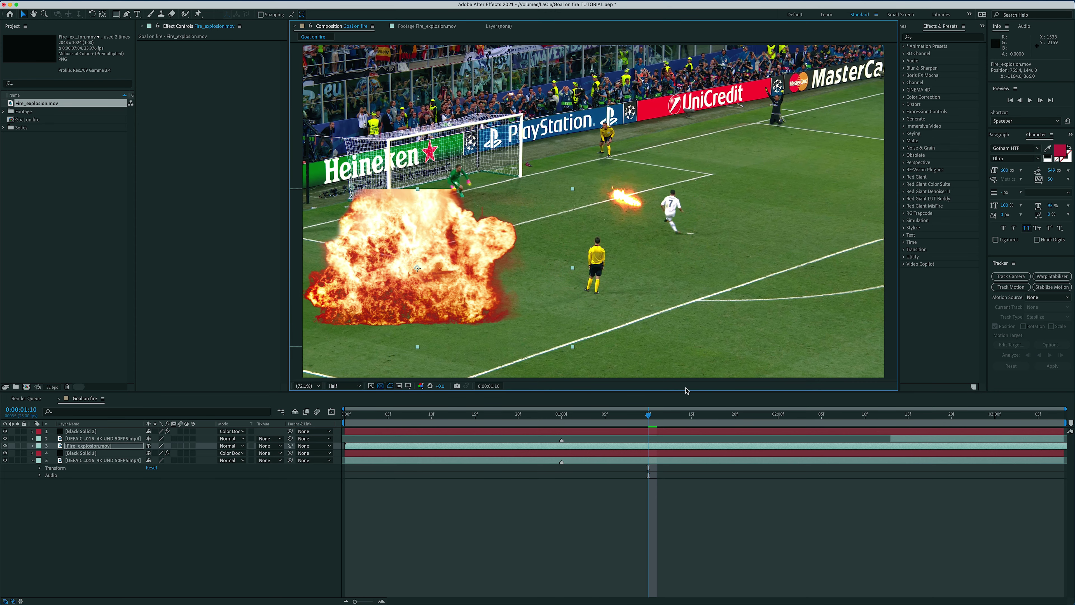
pyautogui.moveTo(703, 420); pyautogui.dragTo(723, 417)
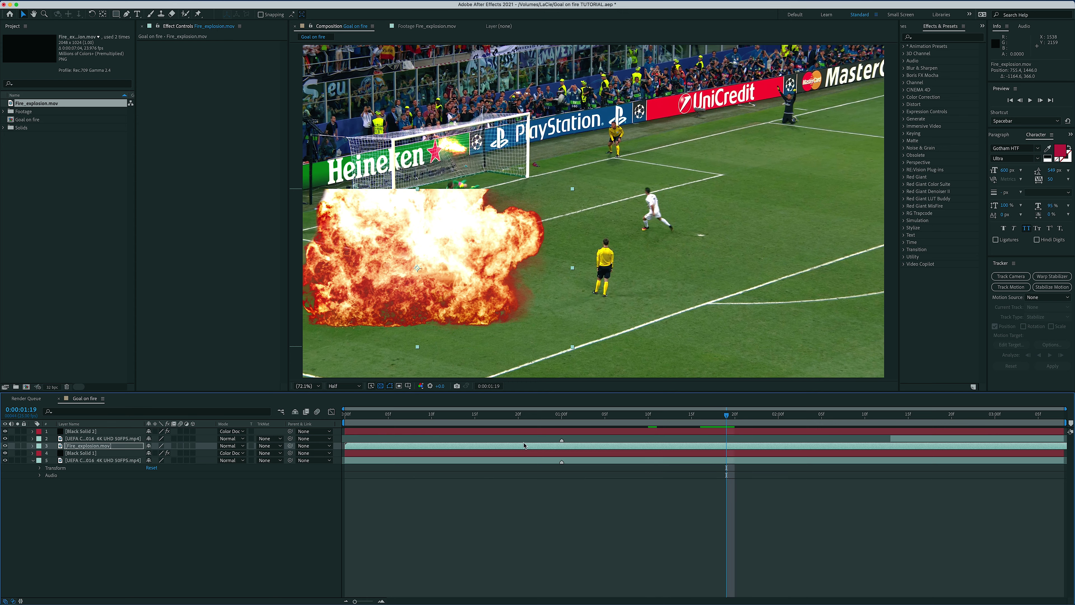
pyautogui.moveTo(521, 448); pyautogui.dragTo(834, 452)
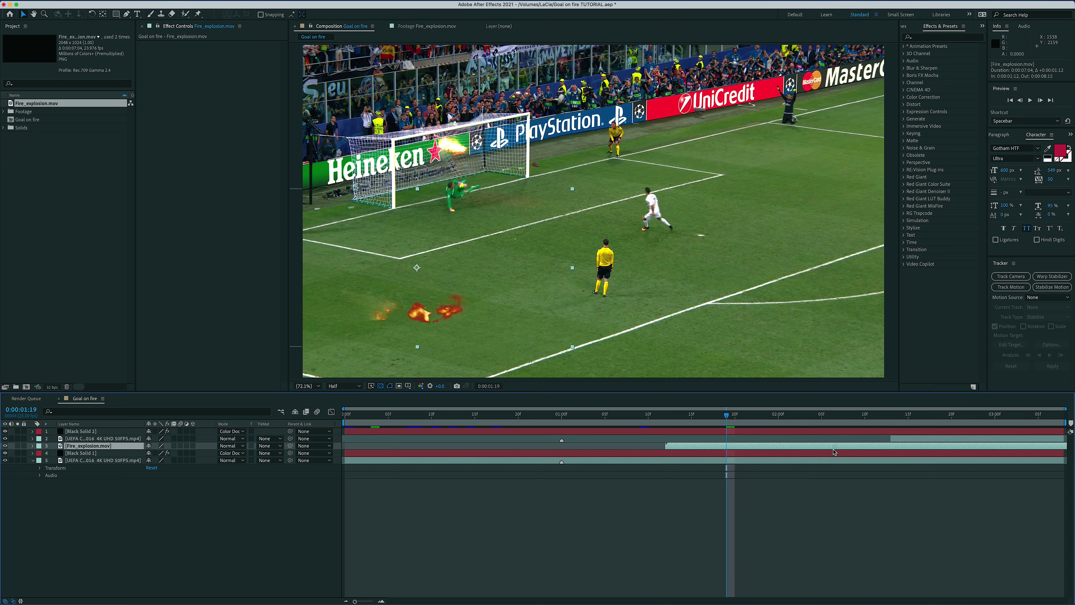
pyautogui.press('space')
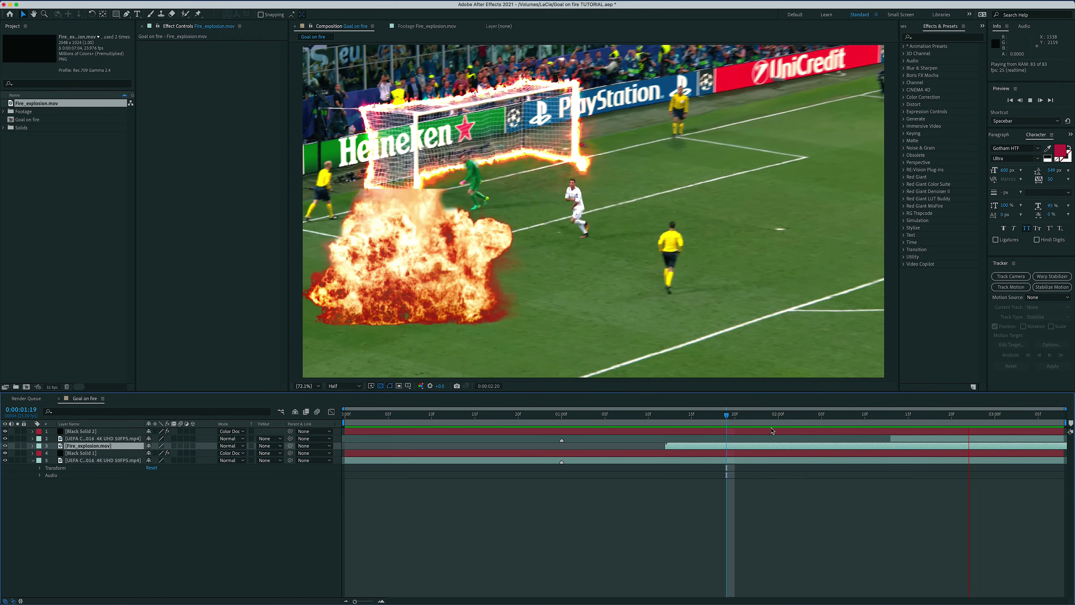
pyautogui.press('space')
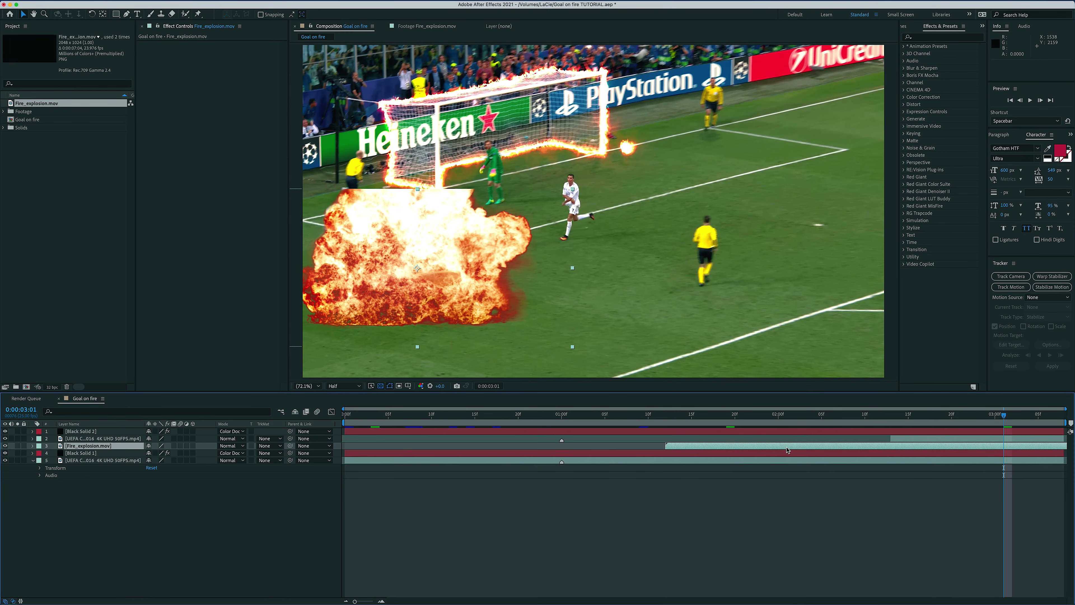
# Step: Time-stretch the fire explosion layer to 50% so it plays twice as fast
pyautogui.rightClick(742, 449)
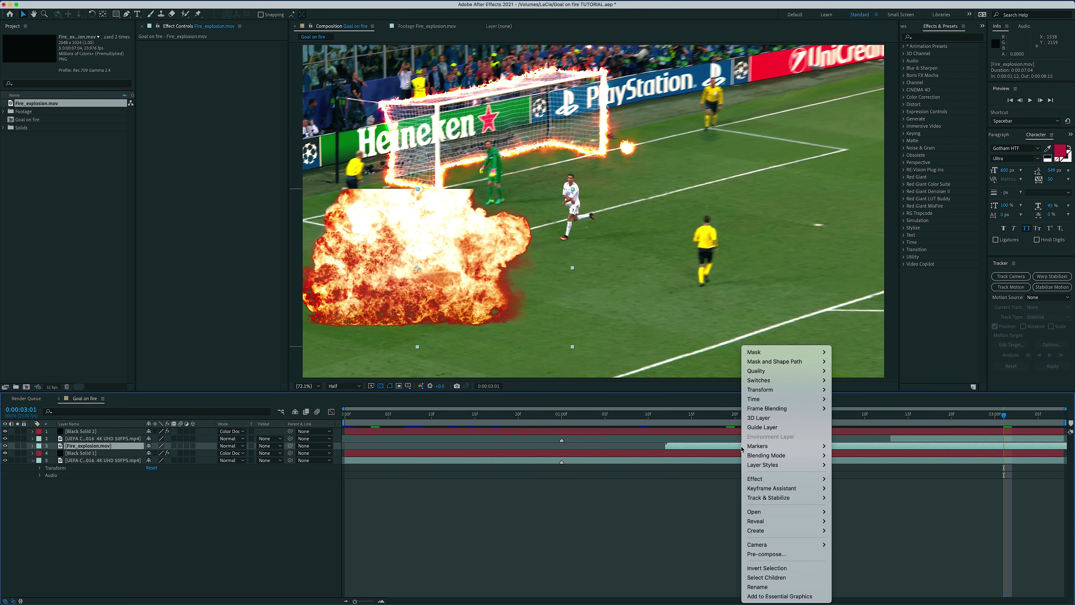
pyautogui.moveTo(763, 404)
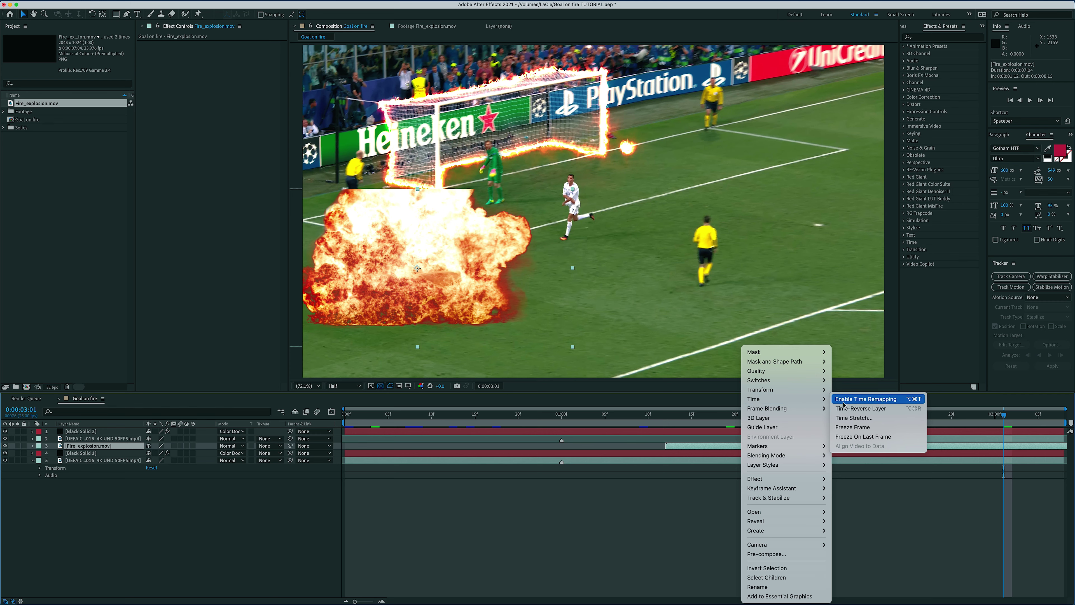
pyautogui.click(851, 418)
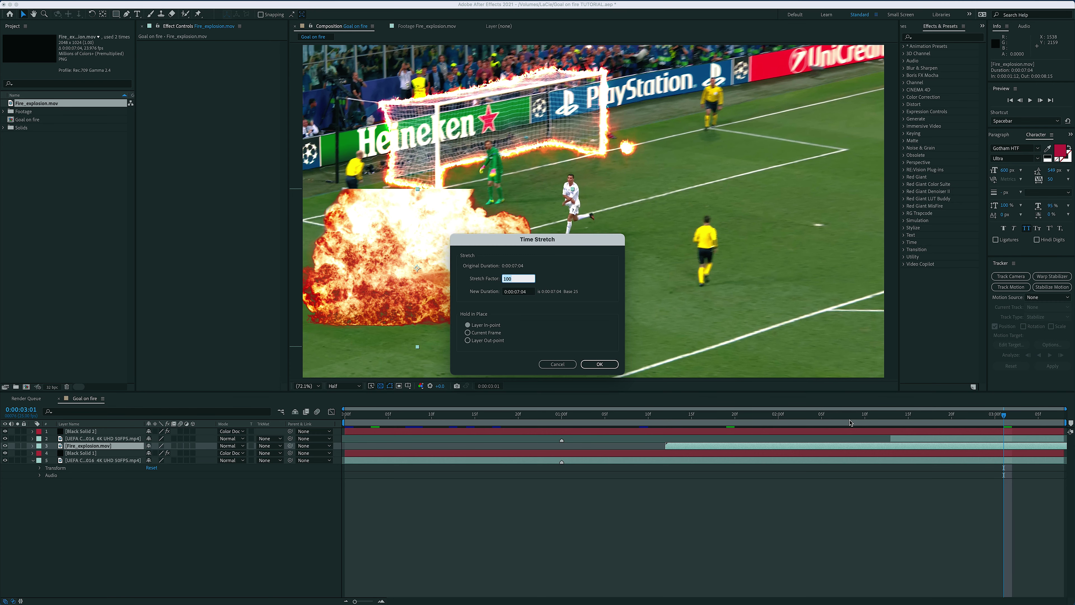
pyautogui.press('Return')
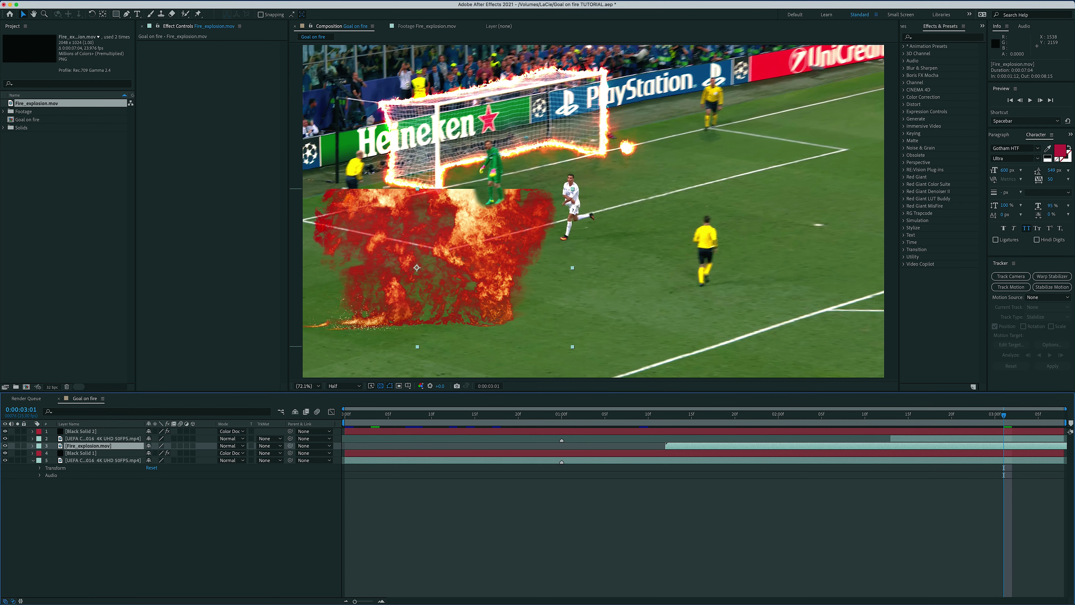
# Step: Shift the explosion clip two frames later and preview from 0:00:01:13
pyautogui.moveTo(682, 416); pyautogui.dragTo(719, 449)
pyautogui.click(674, 415)
pyautogui.press('space')
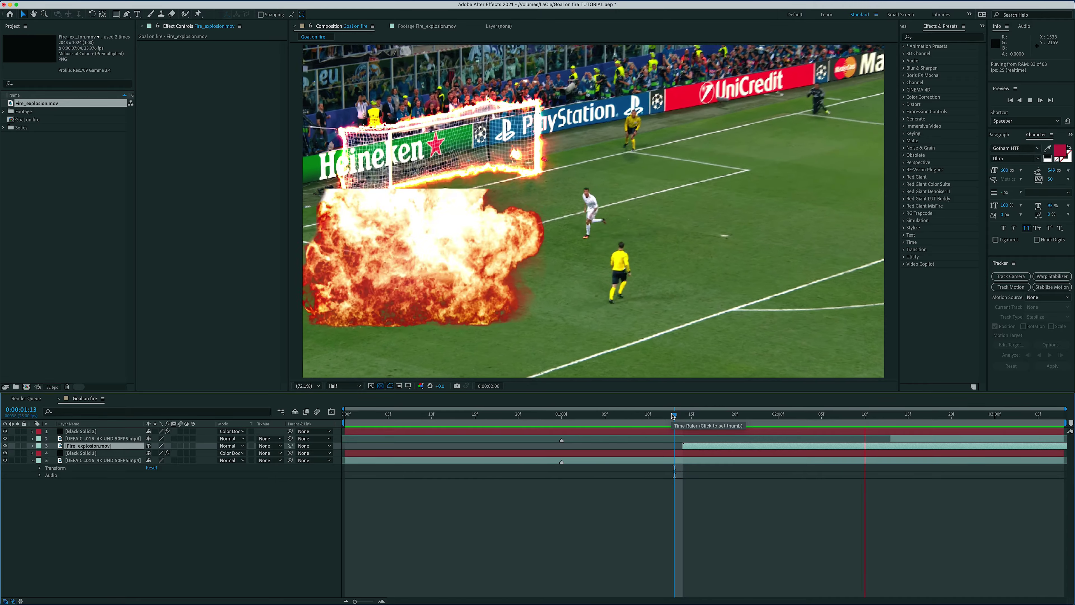
pyautogui.press('space')
# Step: Move the explosion up onto the goal at the frame where the ball hits the net
pyautogui.click(692, 415)
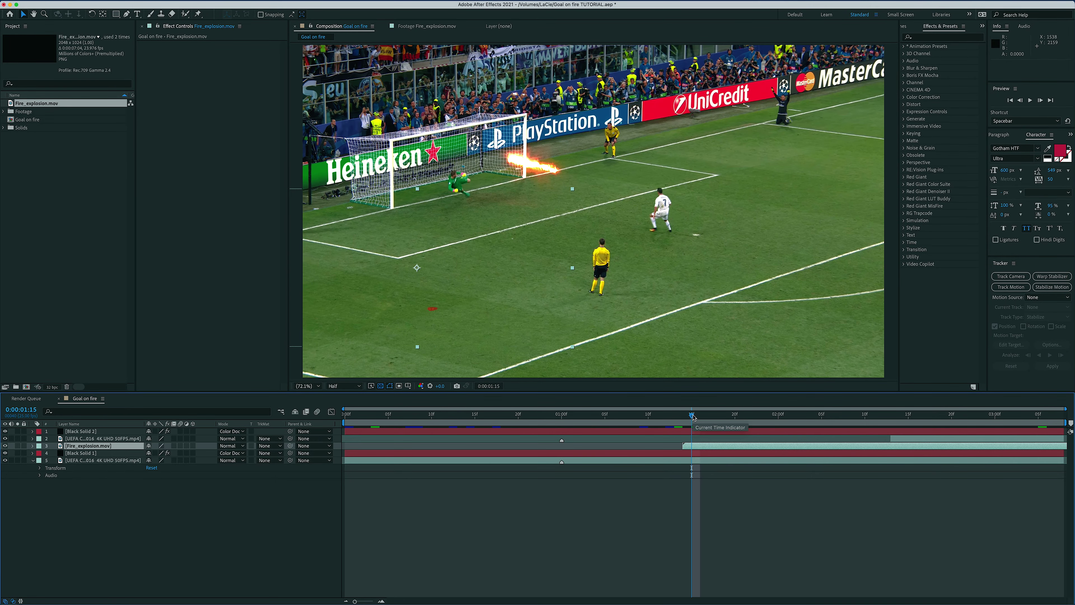
pyautogui.moveTo(693, 417); pyautogui.dragTo(770, 417)
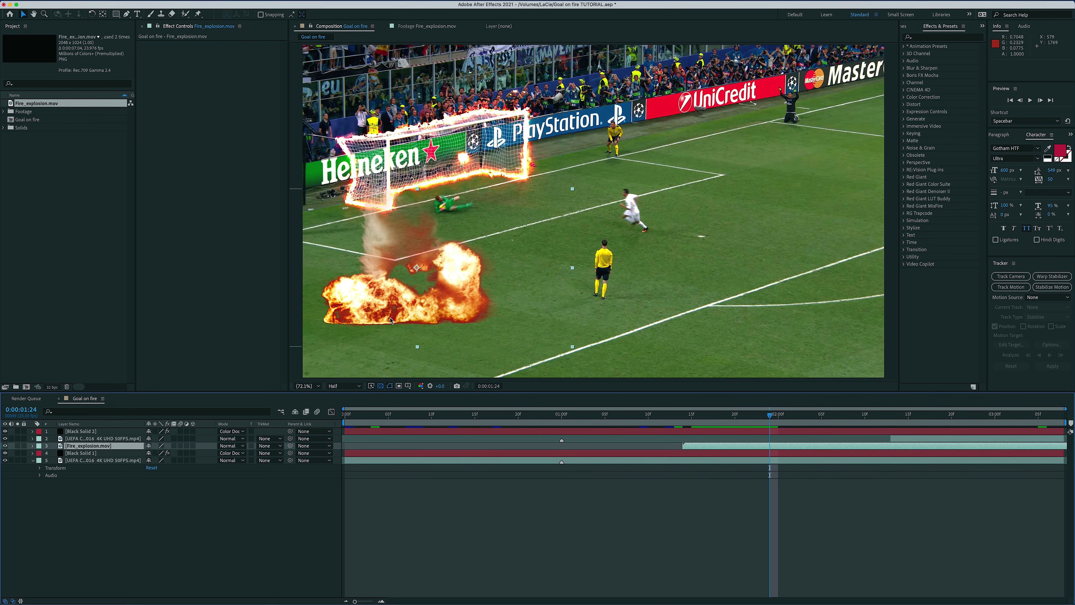
pyautogui.moveTo(390, 321); pyautogui.dragTo(406, 182)
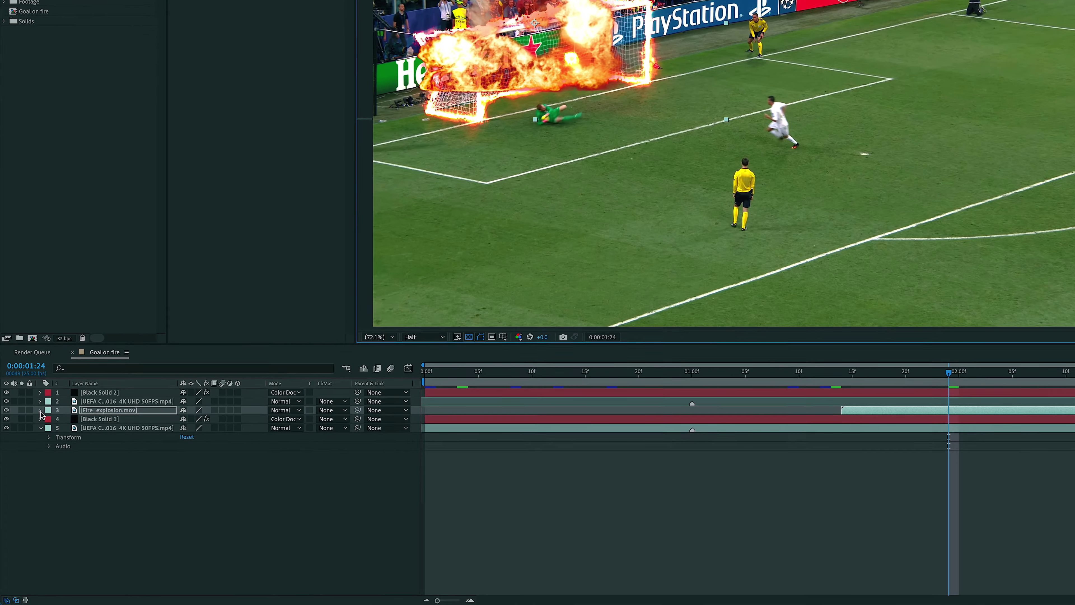
# Step: Make the fire layer 3D, orient it to 20°, 326°, 0°, and keyframe its Position
pyautogui.click(33, 446)
pyautogui.click(41, 453)
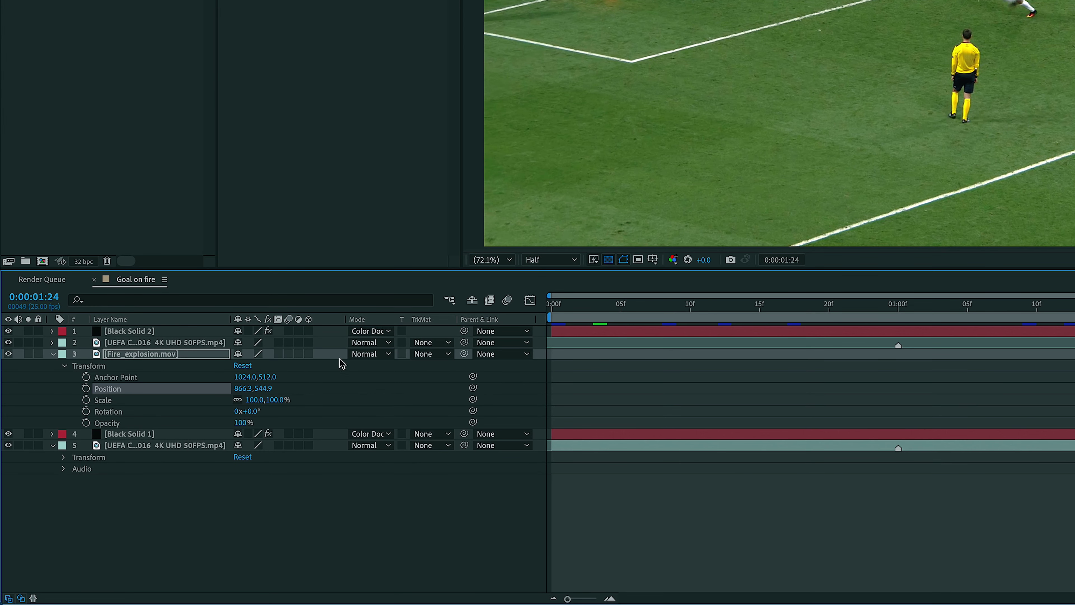
pyautogui.click(308, 354)
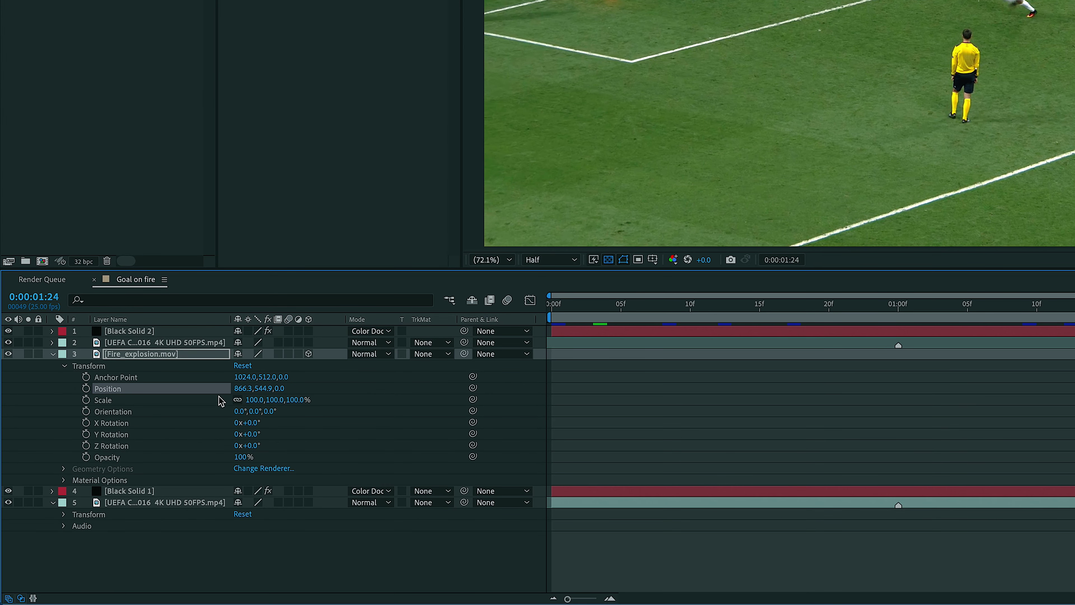
pyautogui.moveTo(253, 411); pyautogui.dragTo(219, 426)
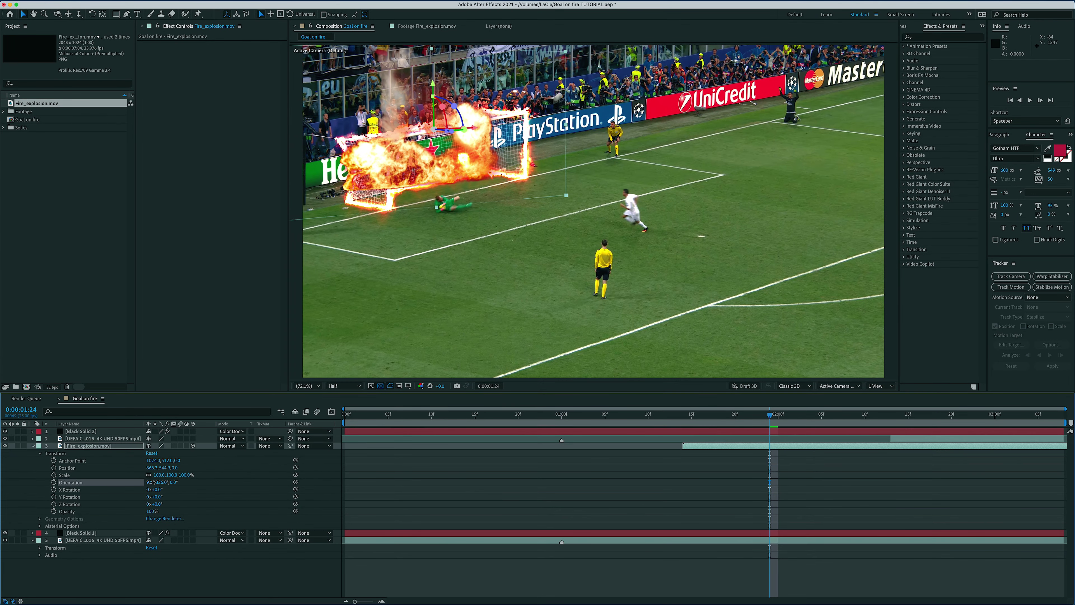
pyautogui.moveTo(425, 172); pyautogui.dragTo(421, 178)
pyautogui.hotkey('alt', 'shift', 'p')
pyautogui.moveTo(151, 468); pyautogui.dragTo(147, 468)
# Step: Undo the nudge and add Position keyframes near the end and at 0:00:03:04 keeping the blast on the goal
pyautogui.press('super+z')
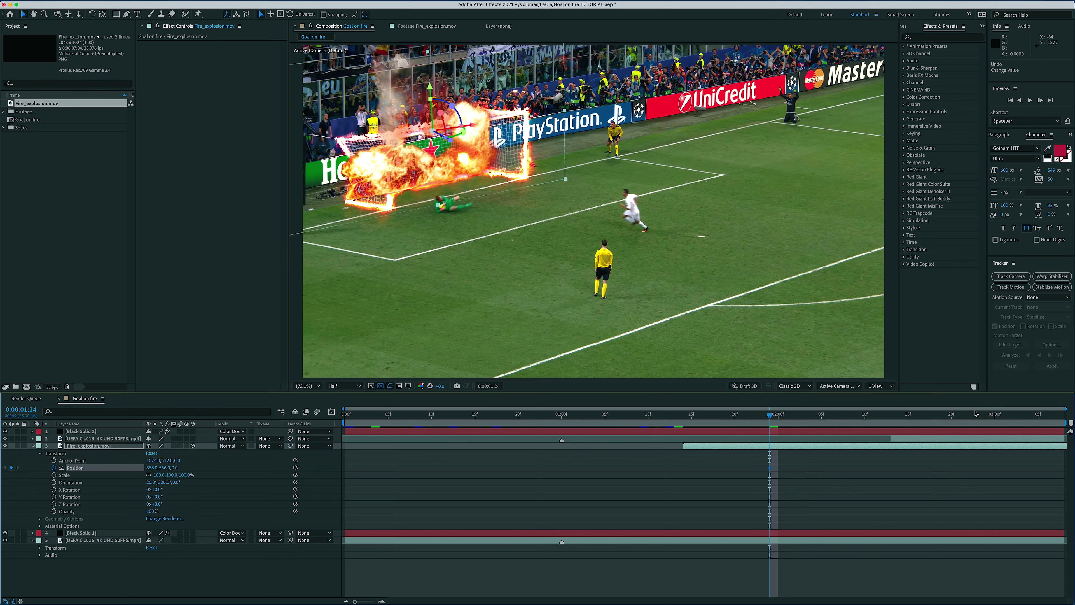
pyautogui.click(1056, 416)
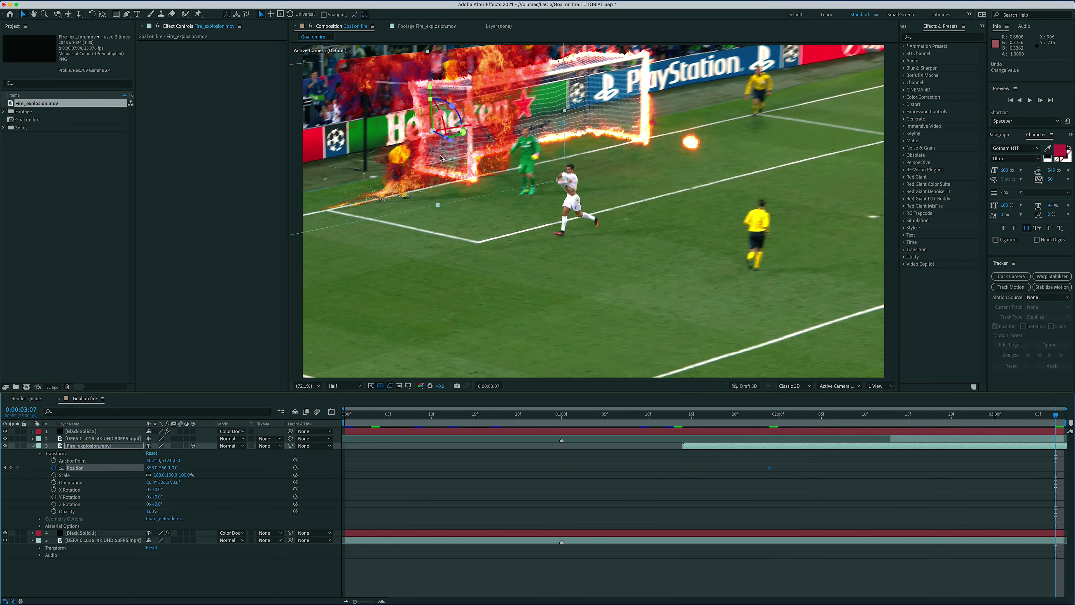
pyautogui.moveTo(408, 167); pyautogui.dragTo(499, 124)
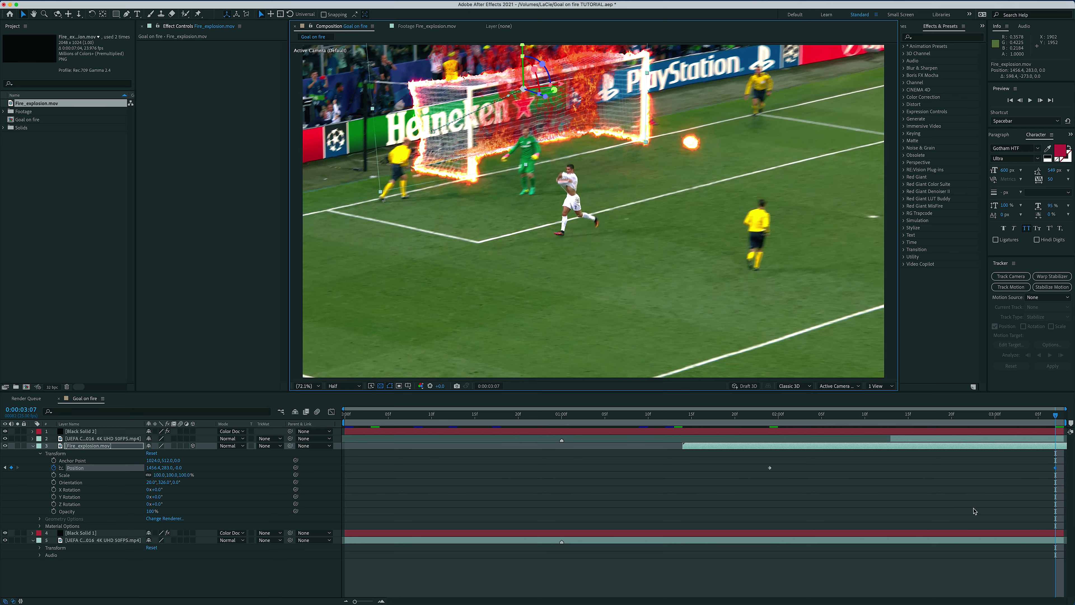
pyautogui.moveTo(1054, 417); pyautogui.dragTo(896, 427)
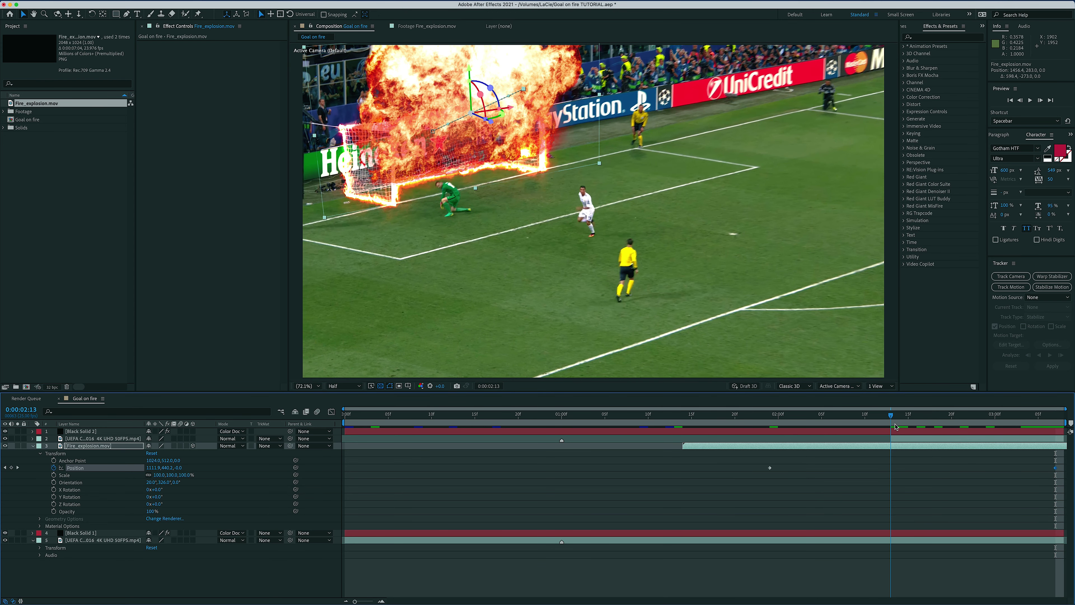
pyautogui.click(769, 418)
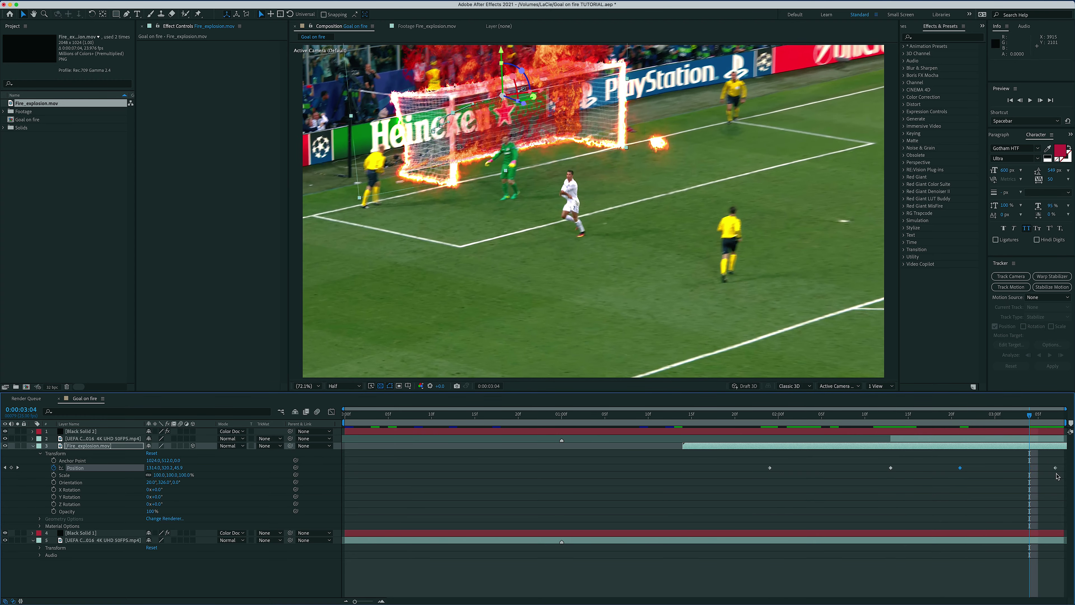
pyautogui.moveTo(514, 128); pyautogui.dragTo(485, 134)
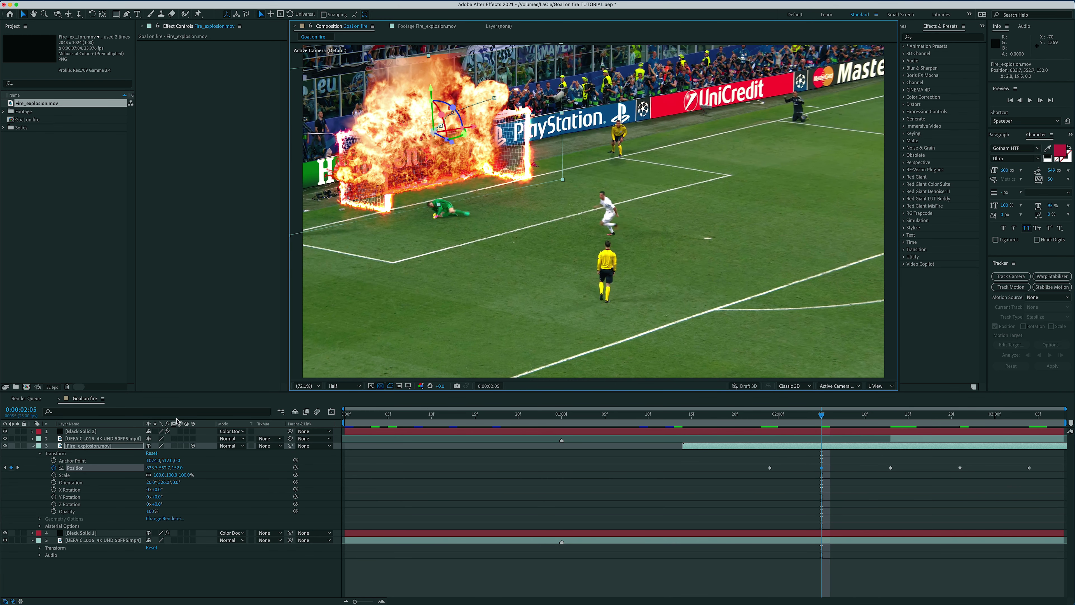
# Step: Unlink scale, set the fire's vertical scale to 115%, and raise it slightly
pyautogui.click(148, 475)
pyautogui.click(173, 475)
pyautogui.write('110')
pyautogui.press('Return')
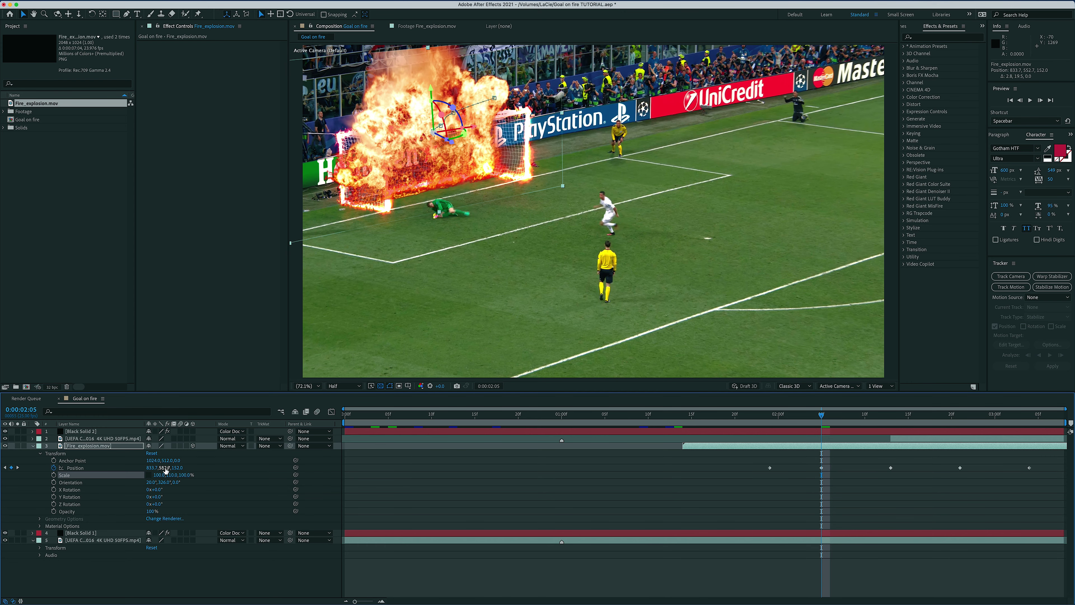
pyautogui.moveTo(165, 468); pyautogui.dragTo(149, 468)
pyautogui.click(173, 475)
pyautogui.write('115')
pyautogui.press('Return')
# Step: Set the fire layer's blending mode to Add and return to 0:00:01:13
pyautogui.press('k')
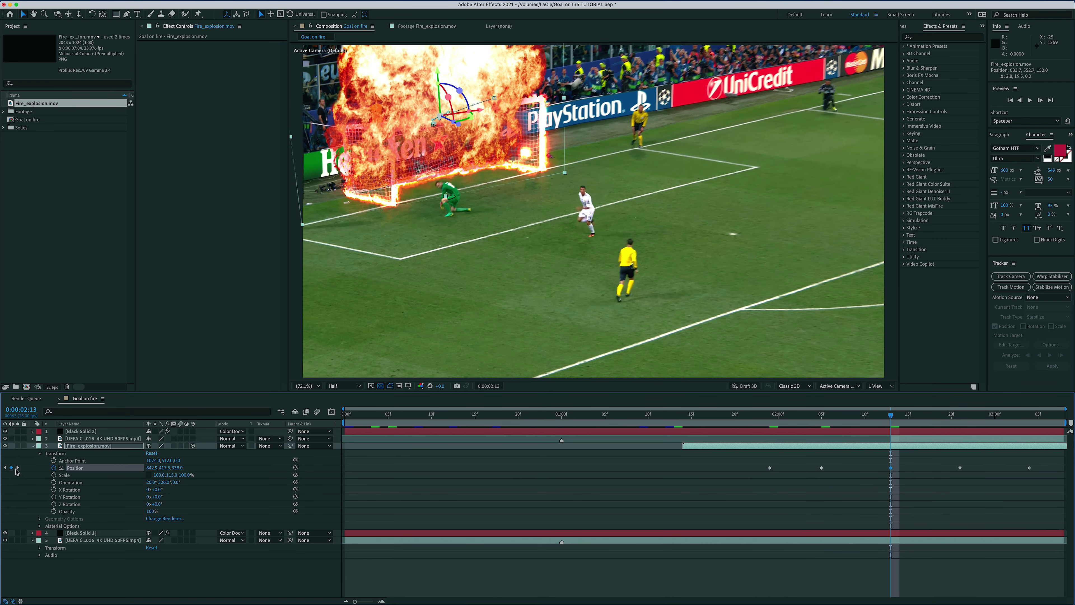
pyautogui.press('k')
pyautogui.press('k')
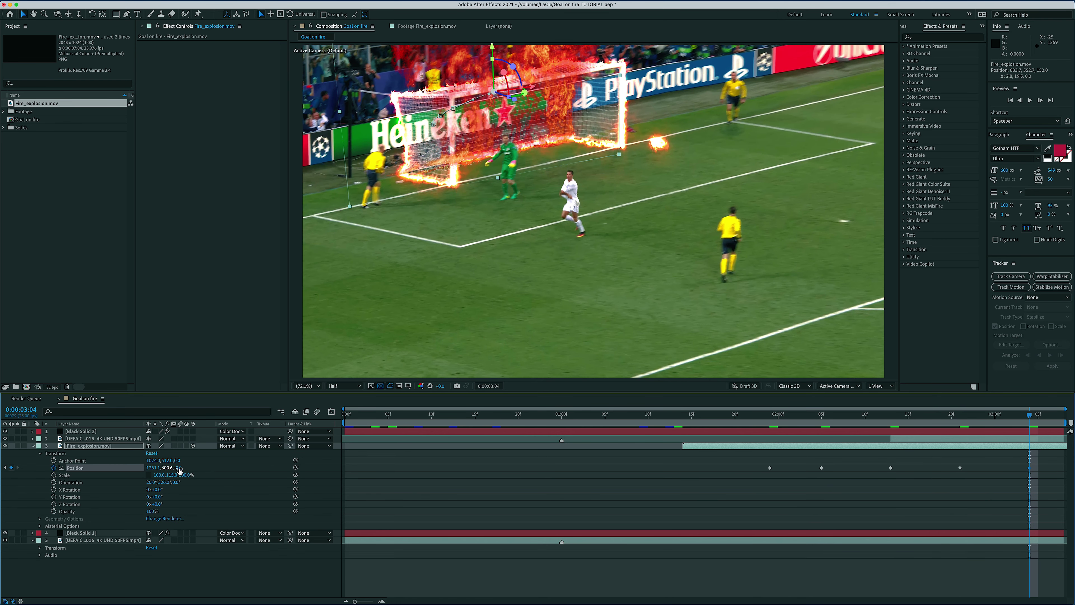
pyautogui.click(239, 446)
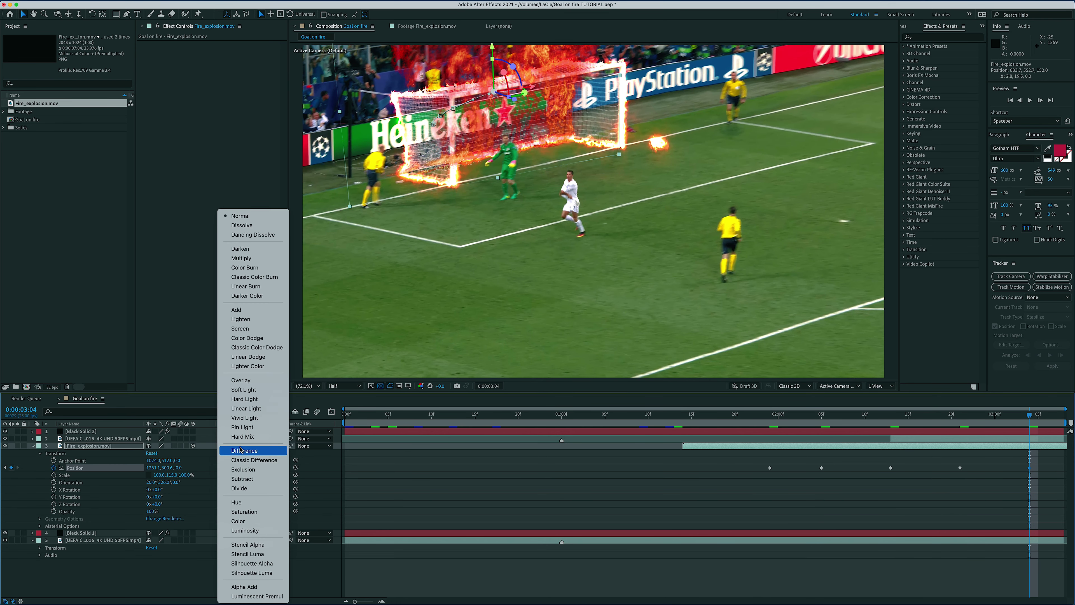
pyautogui.click(241, 311)
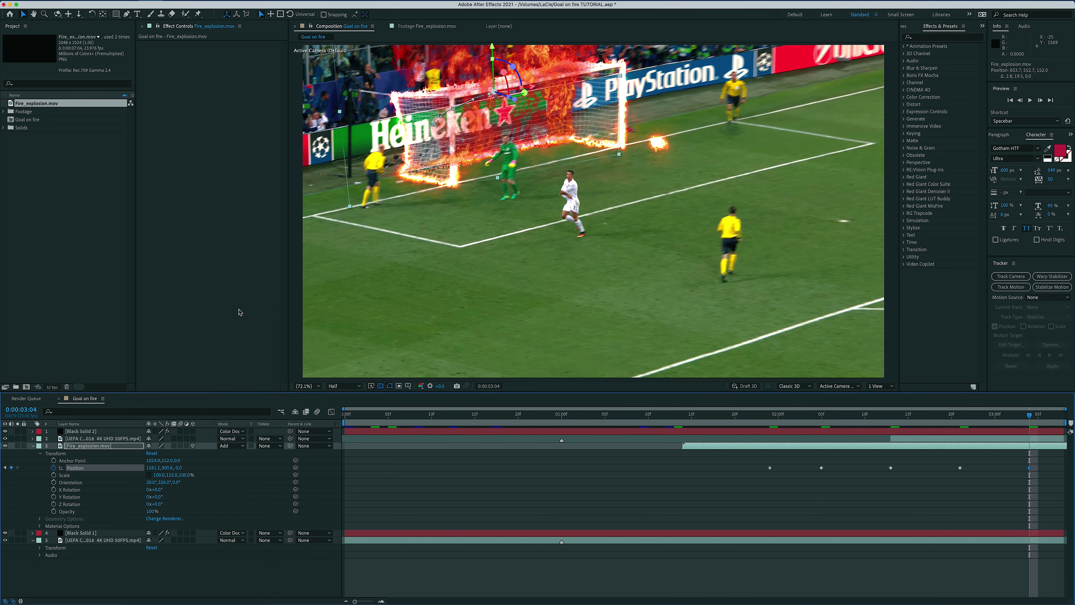
pyautogui.click(677, 417)
pyautogui.press('space')
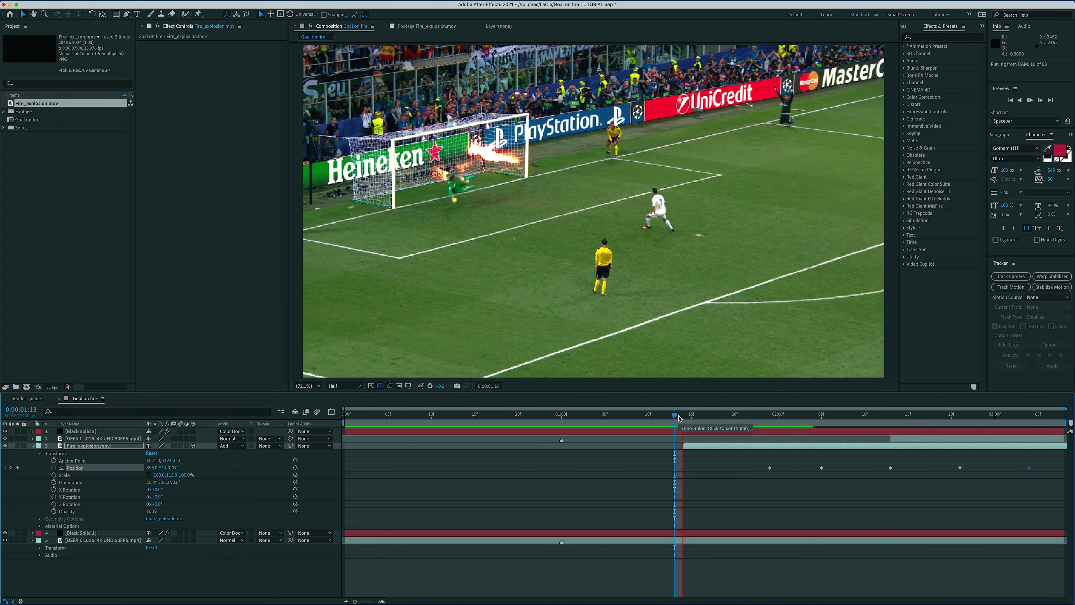